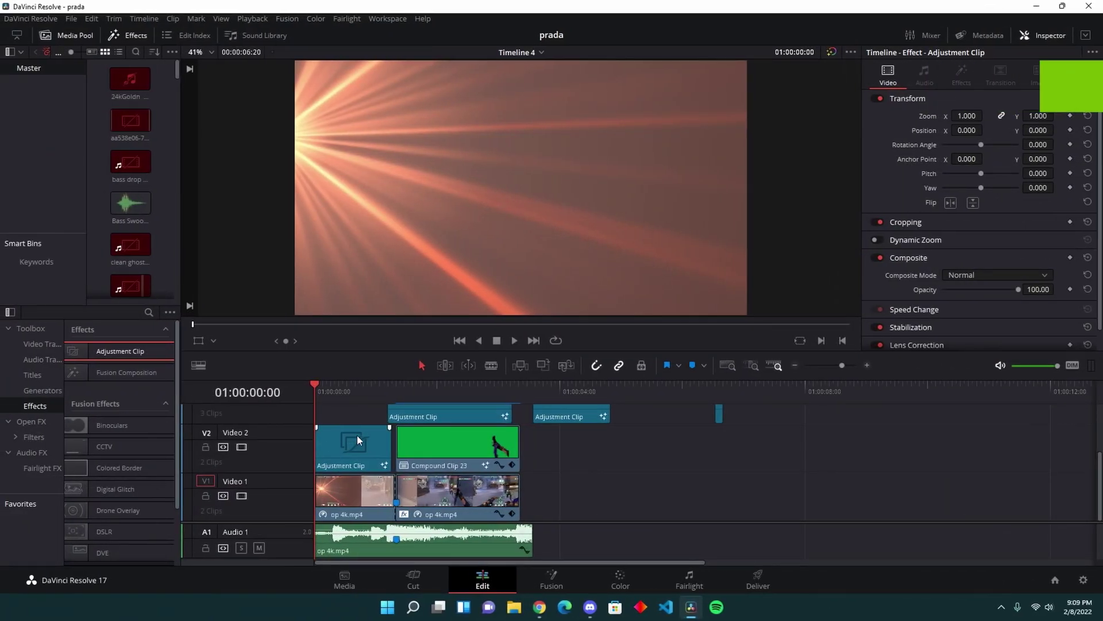
pyautogui.scroll(-3, 358, 440)
pyautogui.scroll(6, 433, 460)
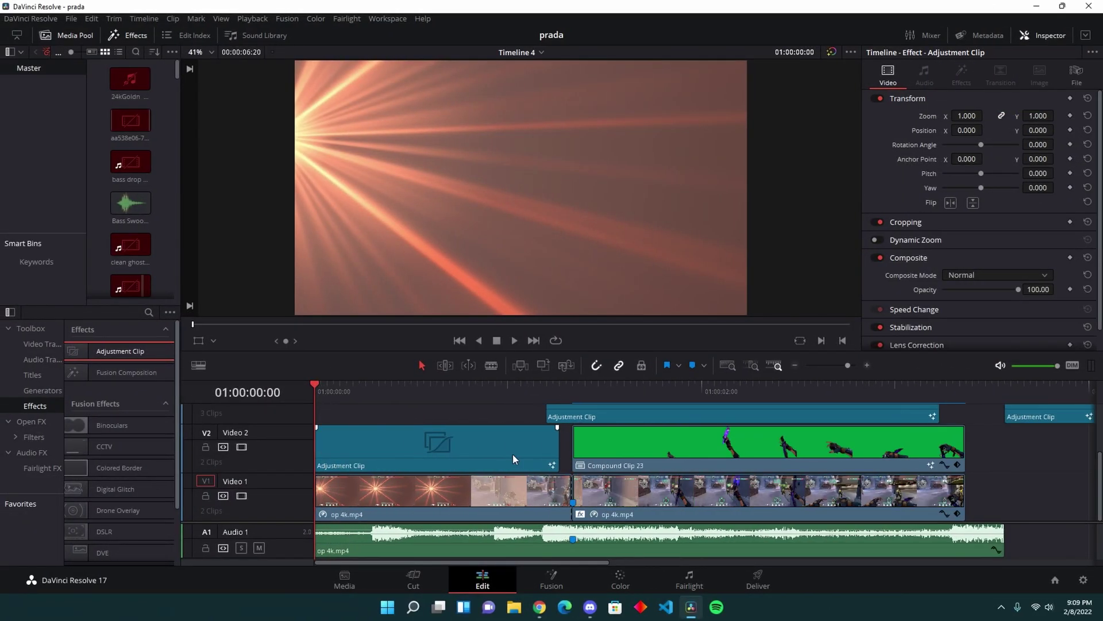
pyautogui.scroll(-2, 513, 459)
pyautogui.scroll(-2, 504, 424)
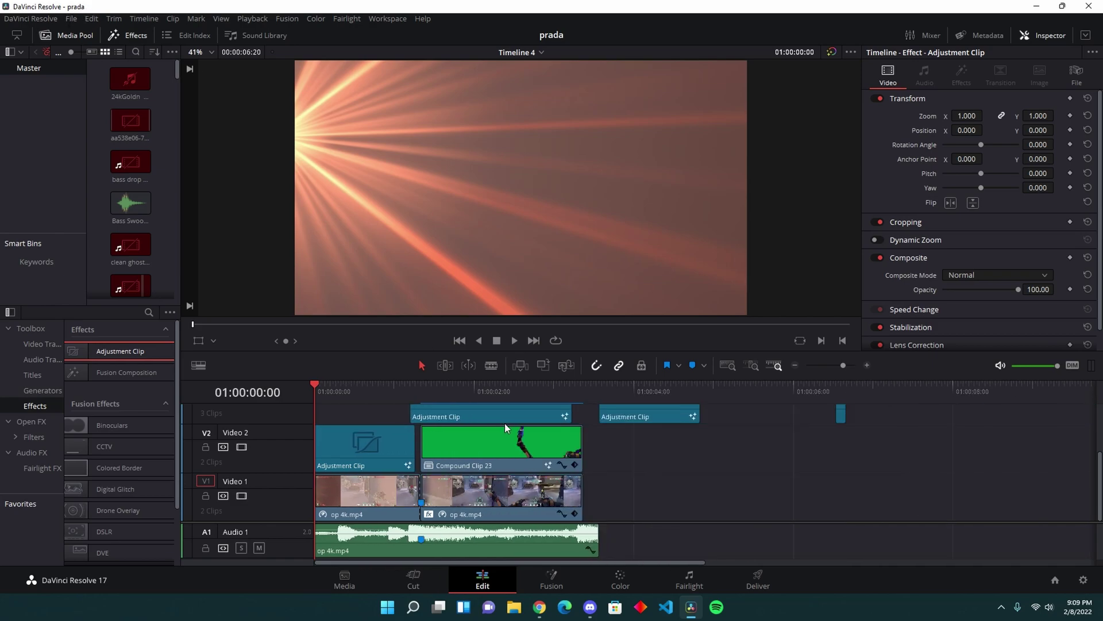
pyautogui.scroll(-2, 483, 435)
# - Show and hide the kill clip's speed retiming controls and preview the slowed section
pyautogui.moveTo(340, 451)
pyautogui.mouseDown()
pyautogui.moveTo(407, 453)
pyautogui.moveTo(336, 432)
pyautogui.mouseUp()
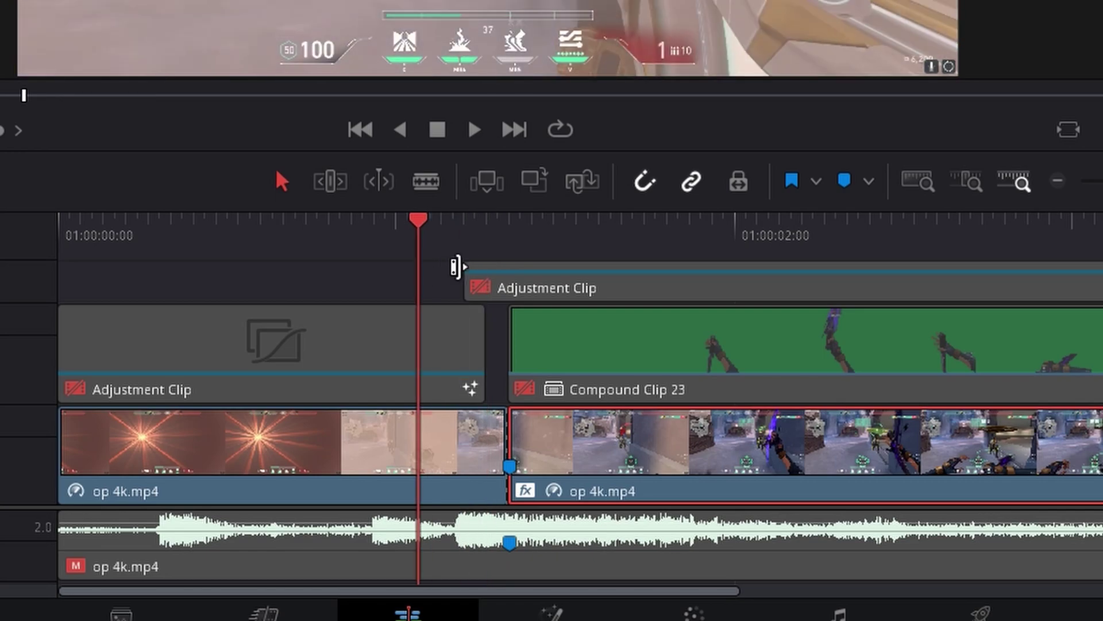
pyautogui.click(506, 237)
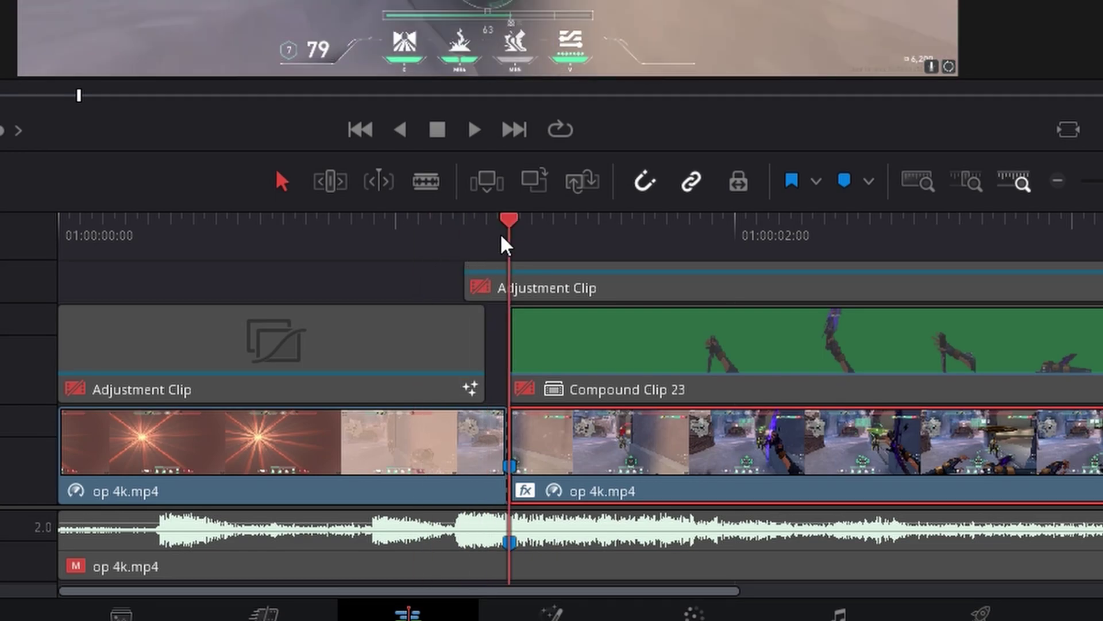
pyautogui.rightClick(609, 456)
pyautogui.click(738, 130)
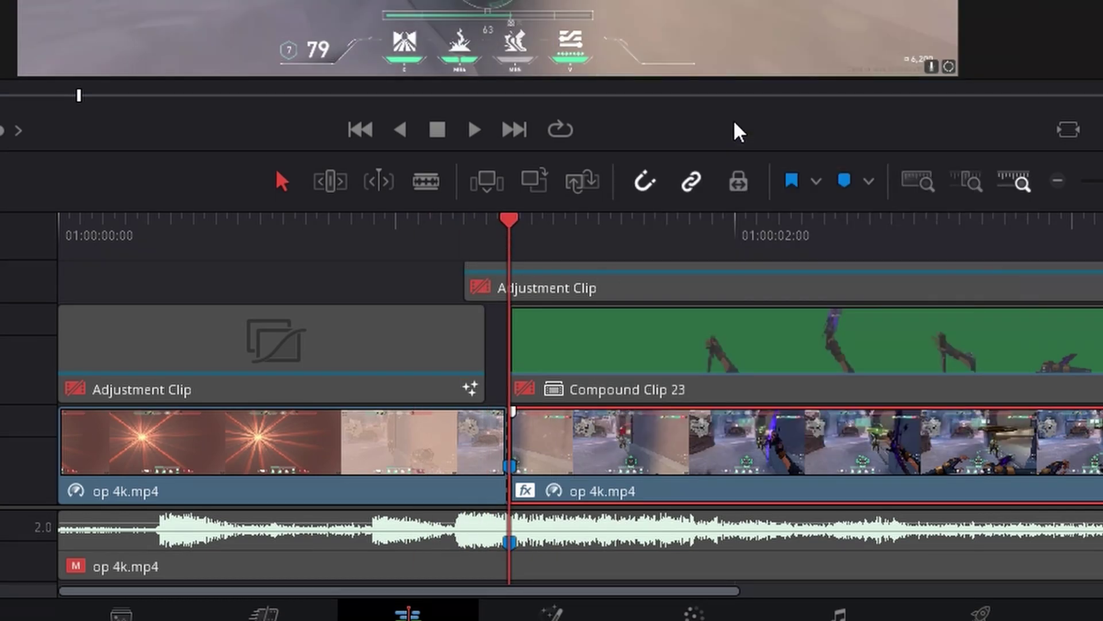
pyautogui.rightClick(897, 464)
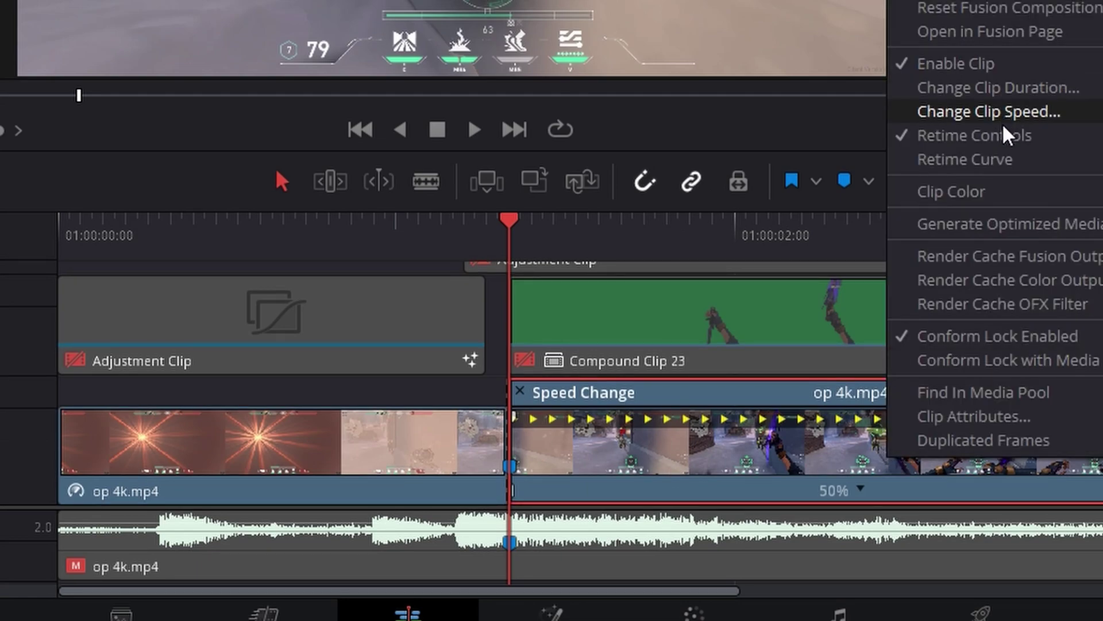
pyautogui.click(988, 138)
pyautogui.scroll(-2, 678, 382)
pyautogui.scroll(-3, 647, 392)
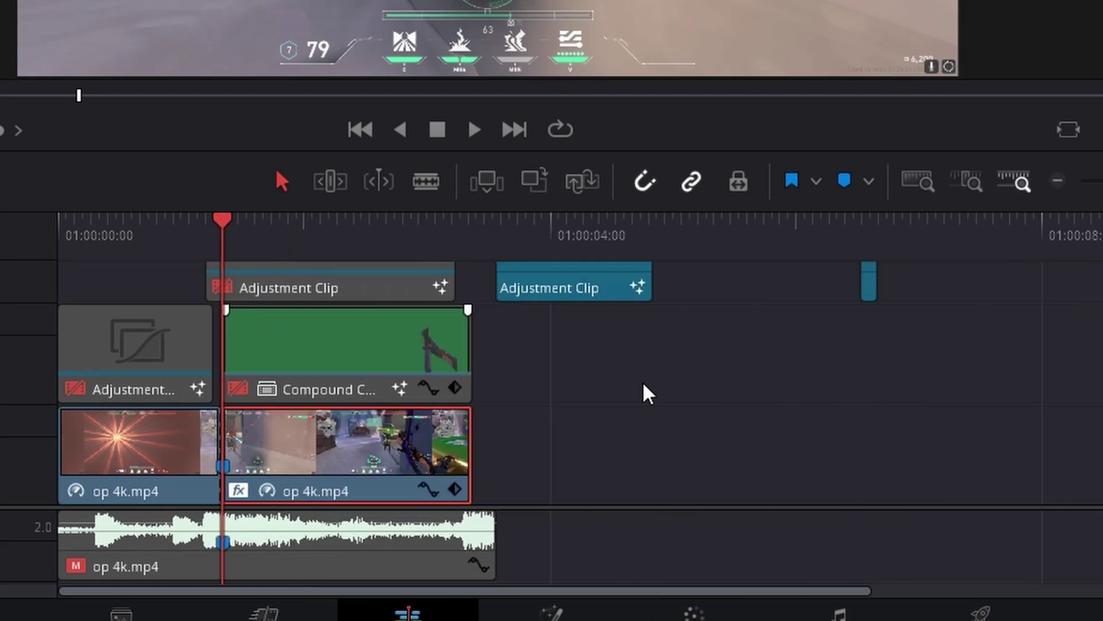
pyautogui.moveTo(227, 223); pyautogui.dragTo(221, 235)
pyautogui.scroll(2, 332, 394)
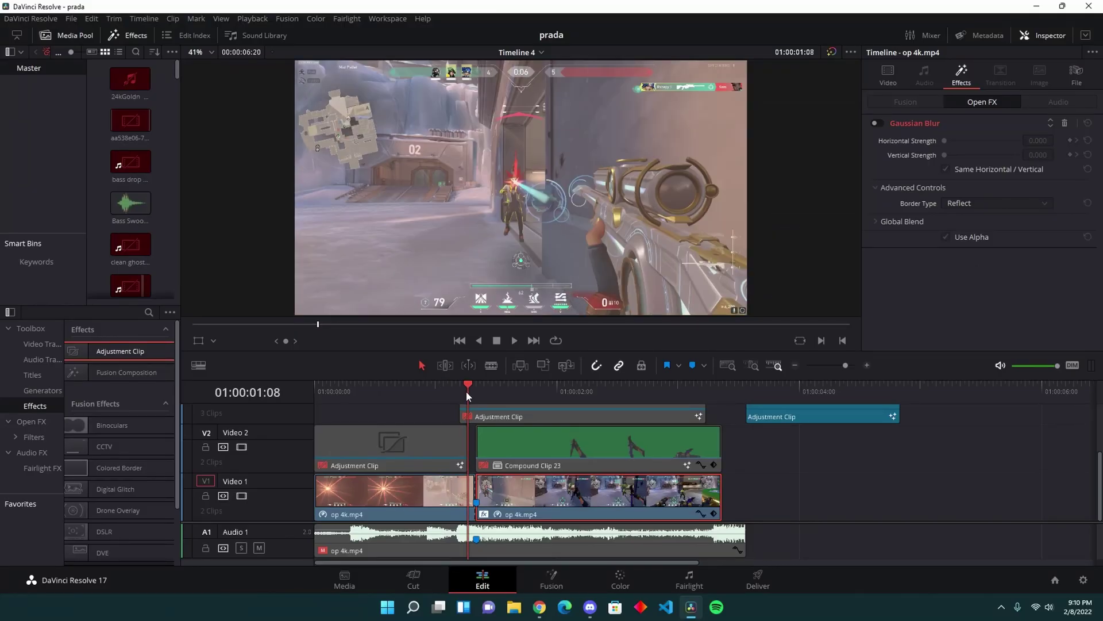
pyautogui.scroll(1, 509, 443)
pyautogui.scroll(-1, 530, 421)
# - Apply Gaussian Blur to the kill clip at 01:00:01:10, keyframing strength from 0 to 0.4
pyautogui.click(475, 393)
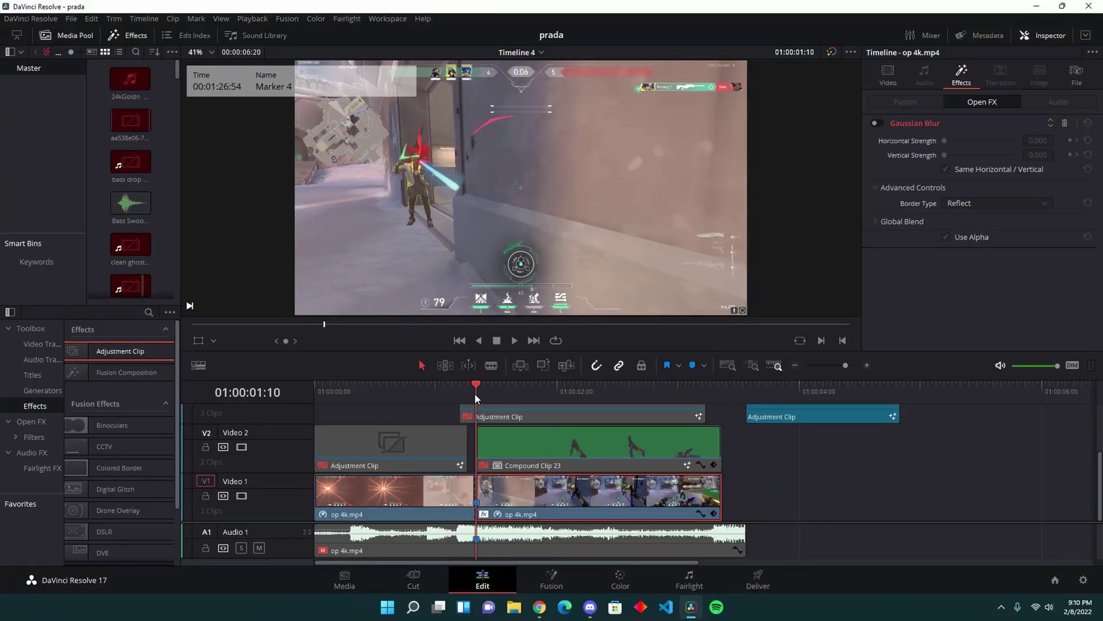
pyautogui.click(31, 421)
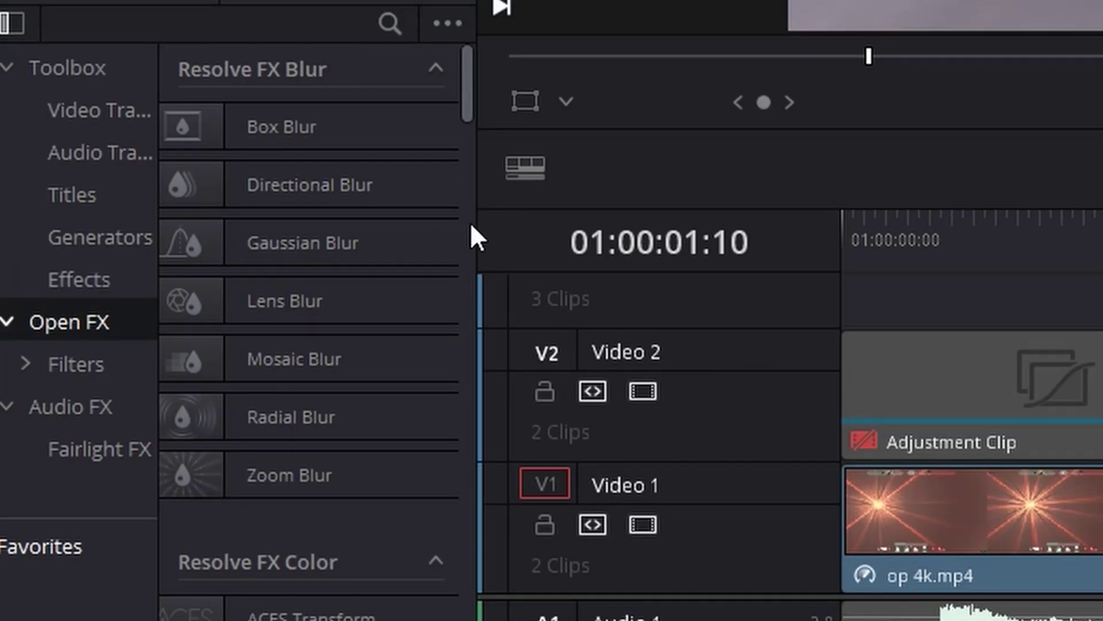
pyautogui.moveTo(481, 228); pyautogui.dragTo(609, 225)
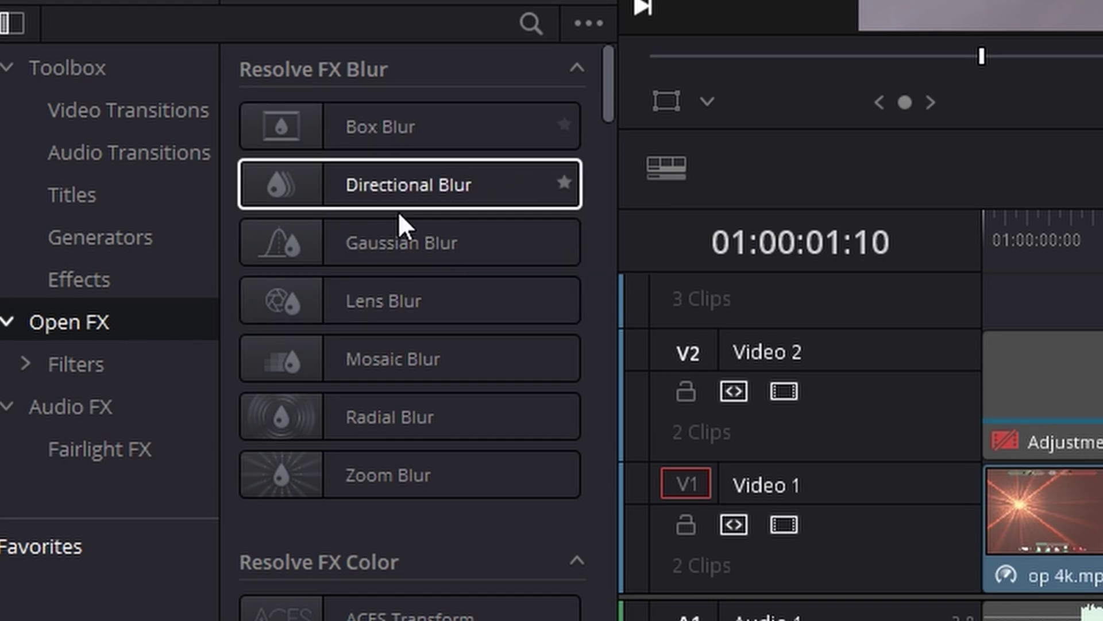
pyautogui.moveTo(154, 392); pyautogui.dragTo(590, 515)
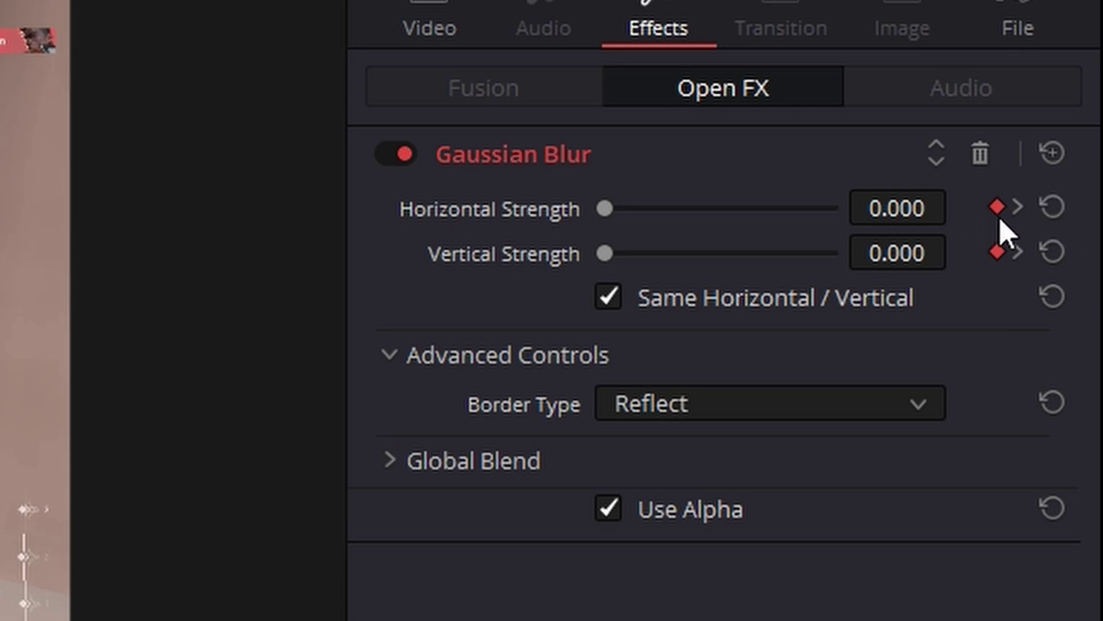
pyautogui.press('space')
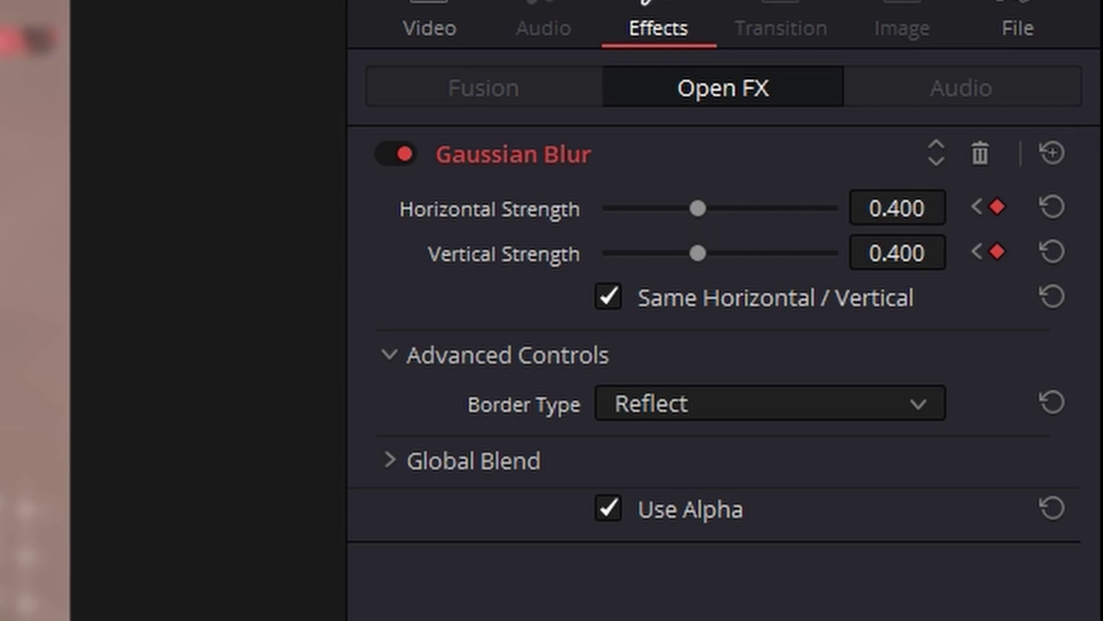
pyautogui.press('space')
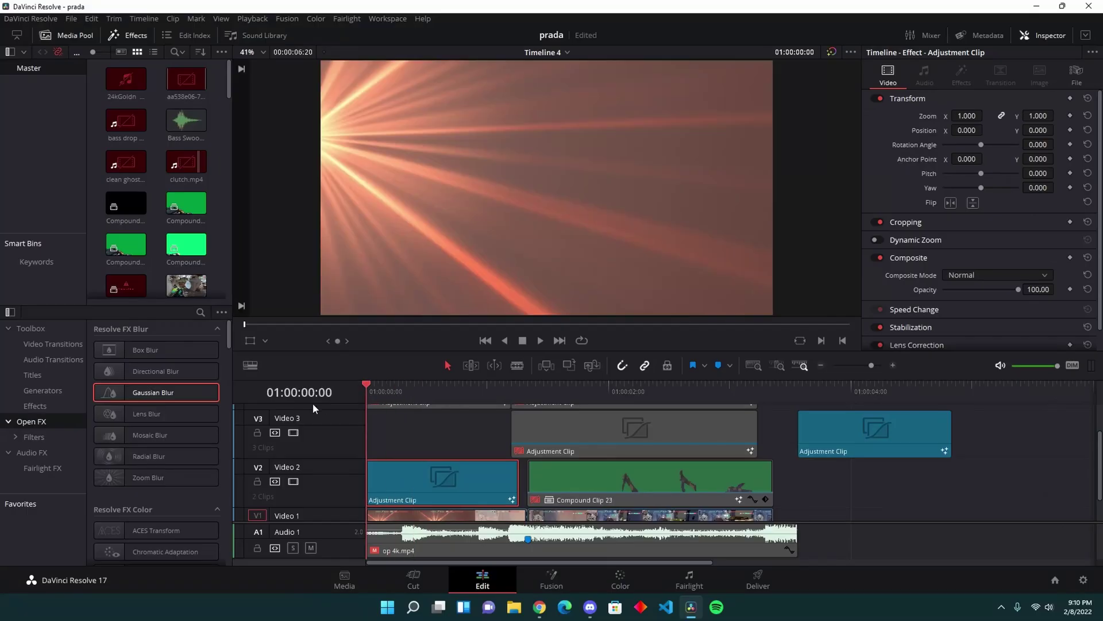
# - Move the V2 adjustment clip onto V3 and add a new adjustment clip on V4
pyautogui.rightClick(465, 467)
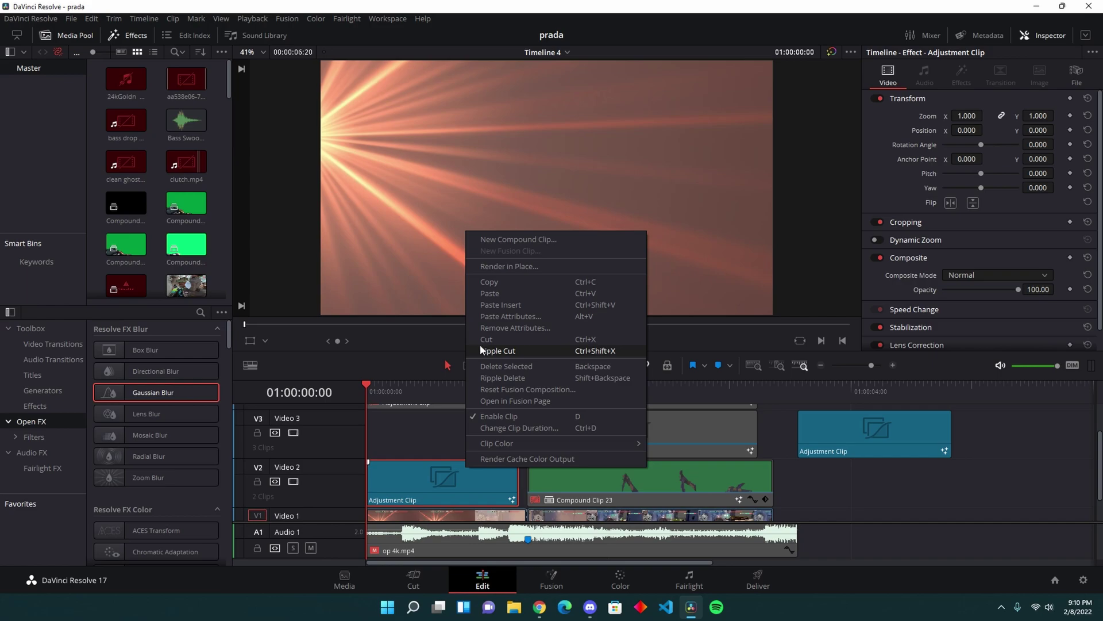
pyautogui.click(496, 350)
pyautogui.moveTo(449, 432); pyautogui.dragTo(451, 477)
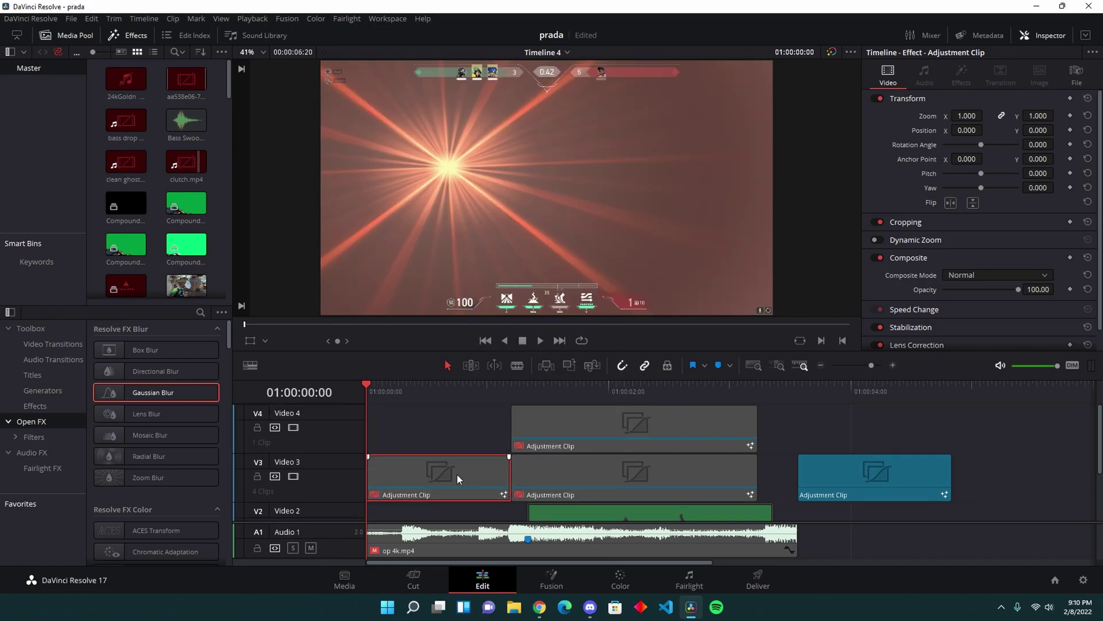
pyautogui.click(34, 406)
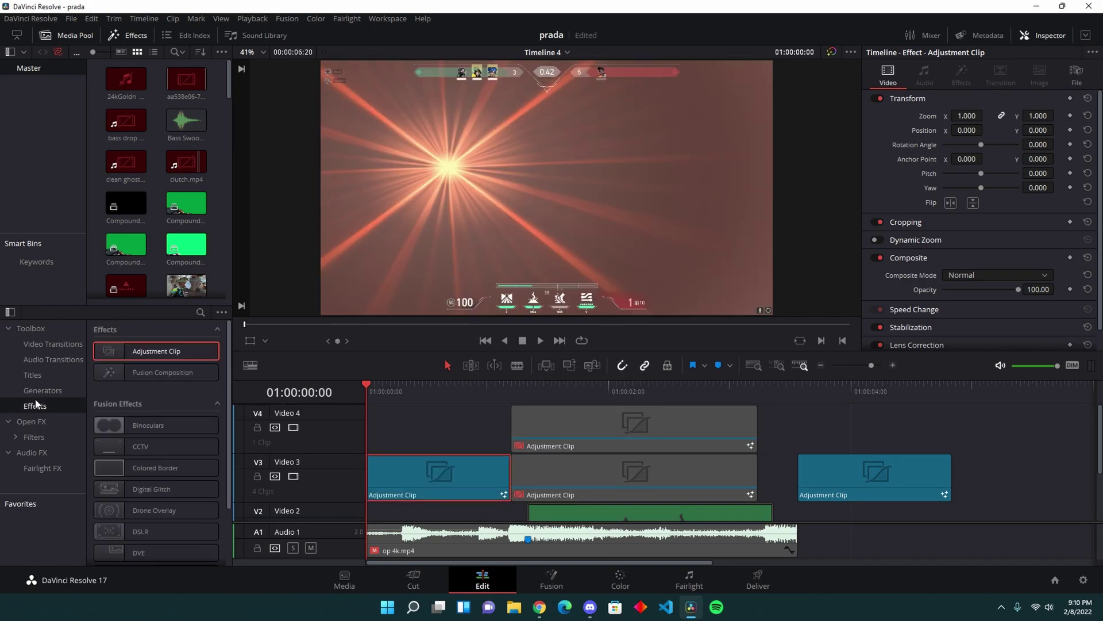
pyautogui.moveTo(148, 351)
pyautogui.mouseDown()
pyautogui.moveTo(454, 411)
pyautogui.moveTo(99, 383)
pyautogui.mouseUp()
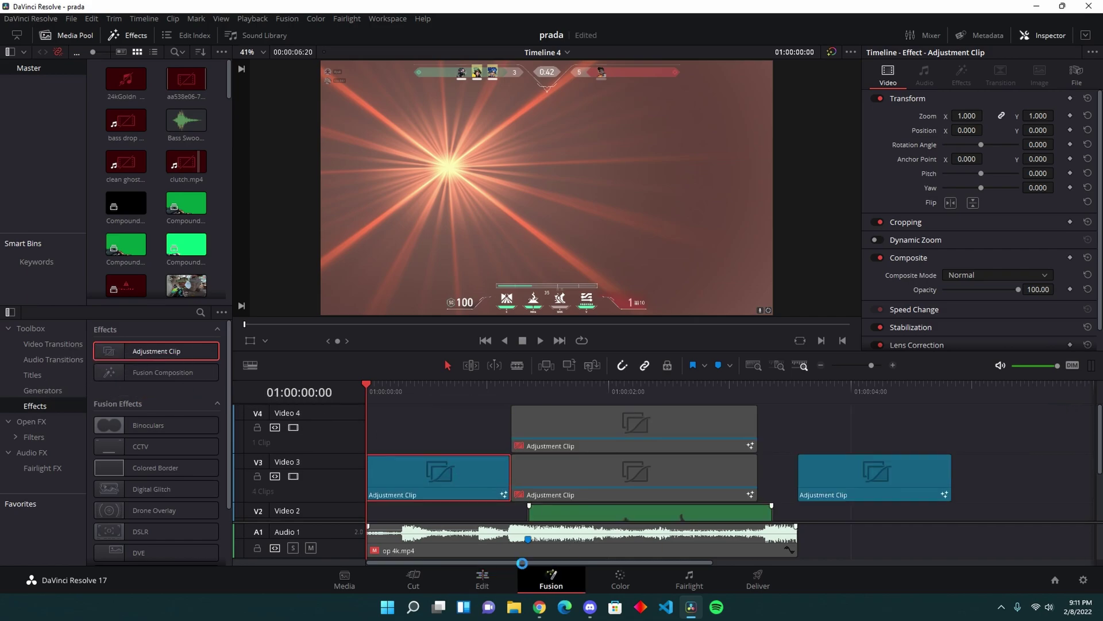
# - Replace the two old ColorCorrector nodes with a fresh Color Corrector node in Fusion
pyautogui.click(553, 578)
pyautogui.moveTo(169, 446); pyautogui.dragTo(267, 498)
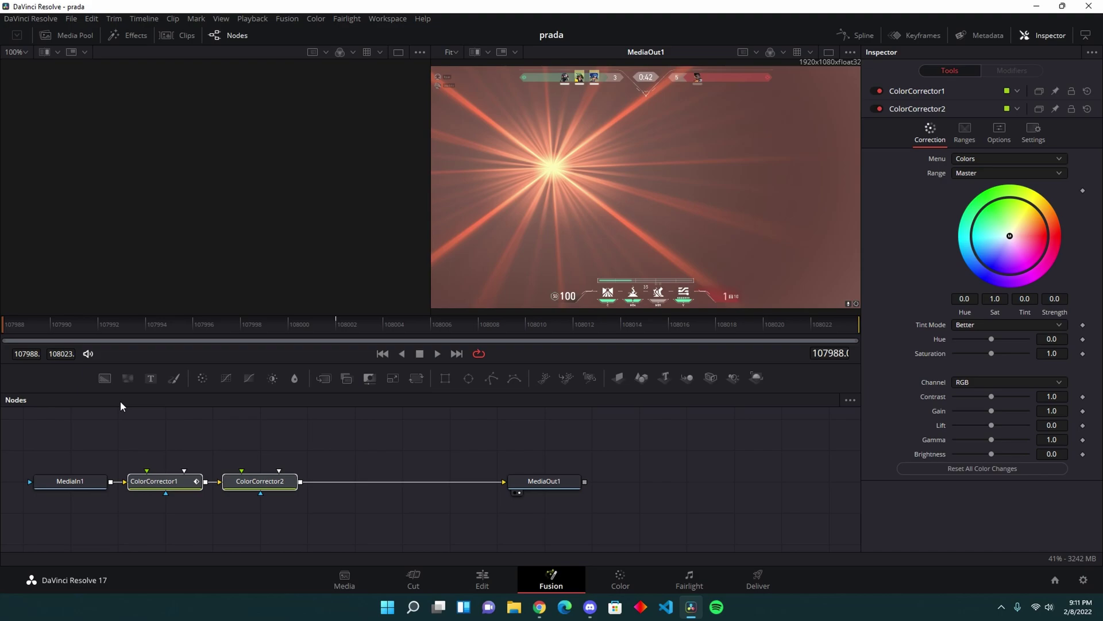
pyautogui.press('Delete')
pyautogui.hotkey('shift', 'space')
pyautogui.write('color')
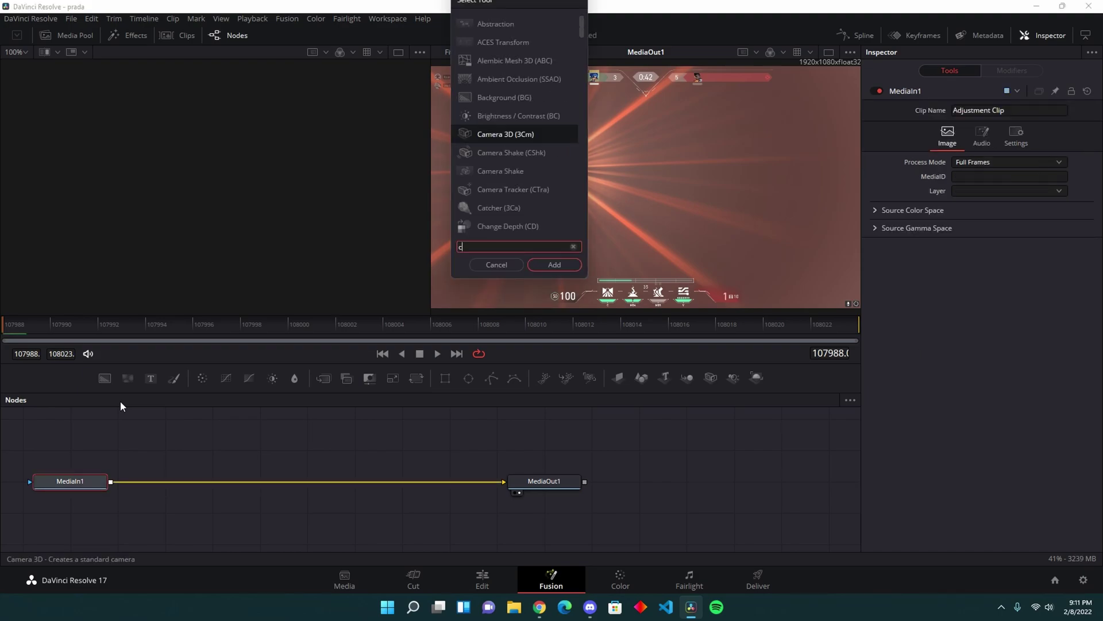
pyautogui.press('Down')
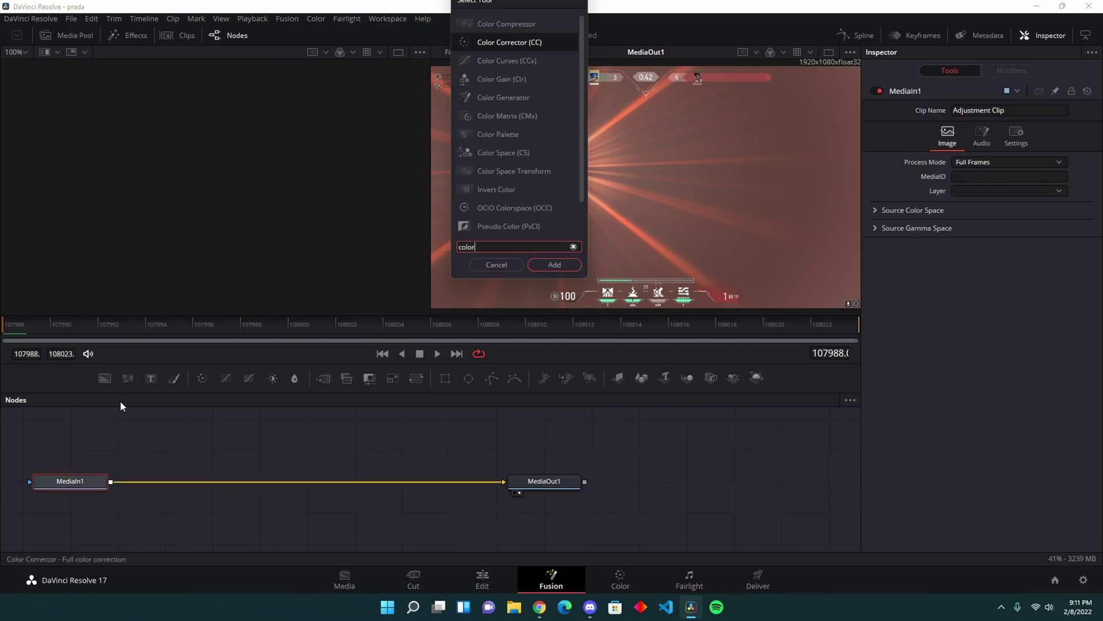
pyautogui.press('Return')
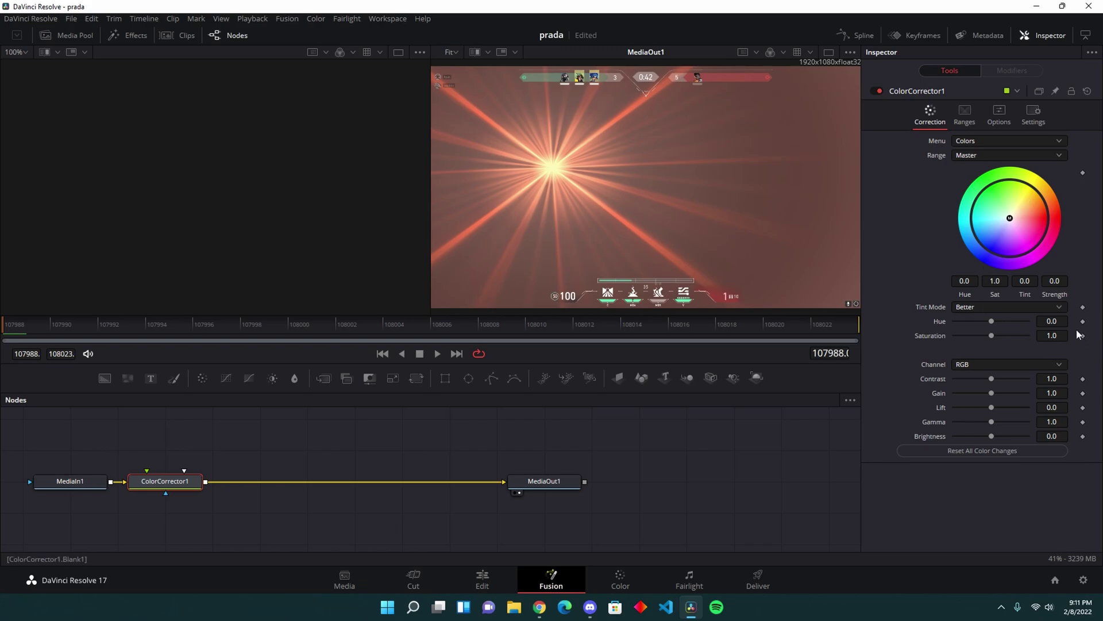
# - Keyframe saturation down to 0 and gamma down to 0.53 from the first frame
pyautogui.press('Left')
pyautogui.click(1083, 335)
pyautogui.click(1084, 421)
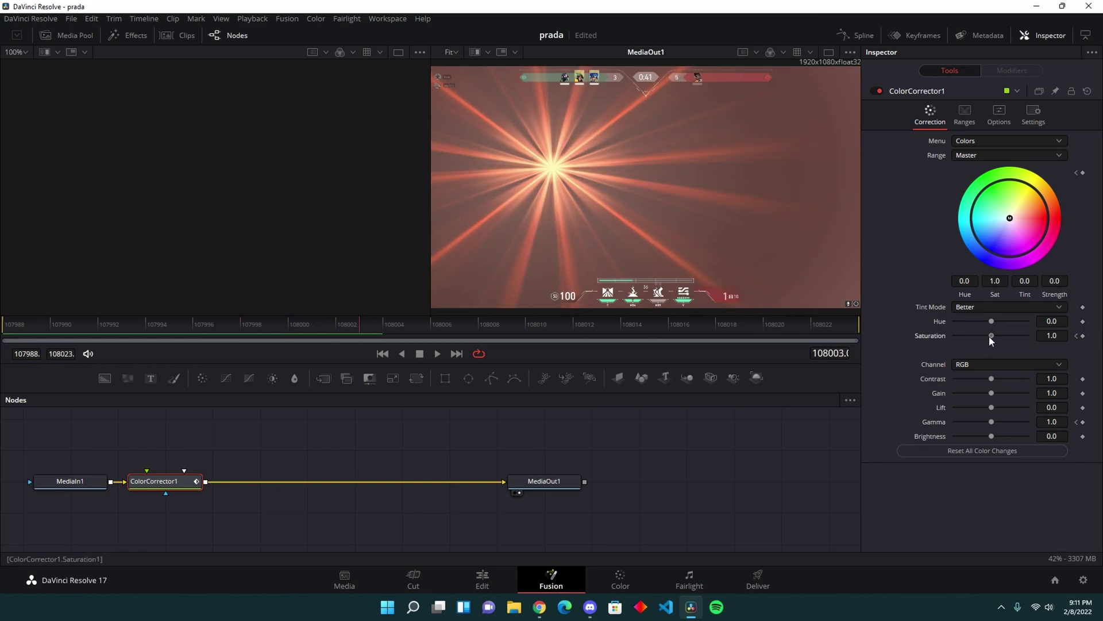
pyautogui.moveTo(992, 336); pyautogui.dragTo(942, 339)
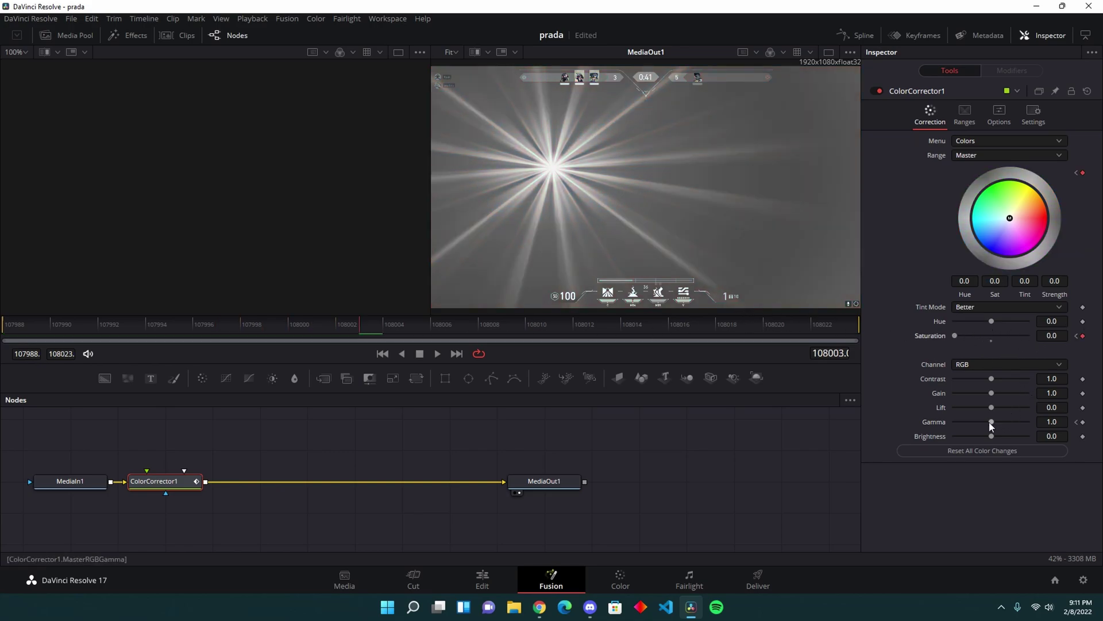
pyautogui.moveTo(992, 422); pyautogui.dragTo(974, 425)
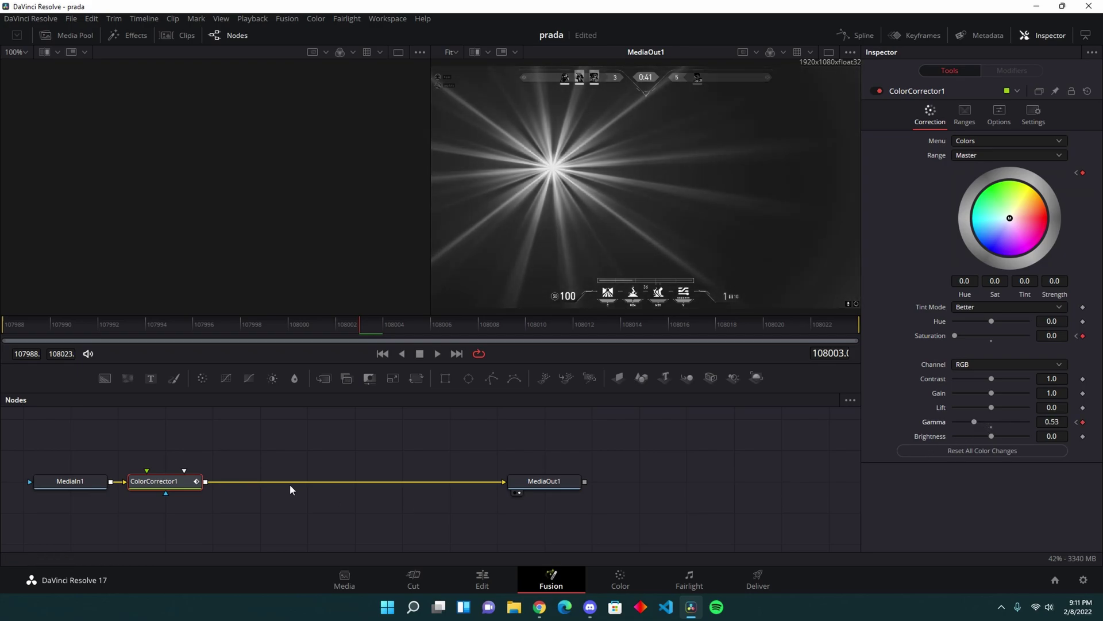
# - Add an adjustment clip on the top track at the kill moment, then disable it
pyautogui.click(513, 580)
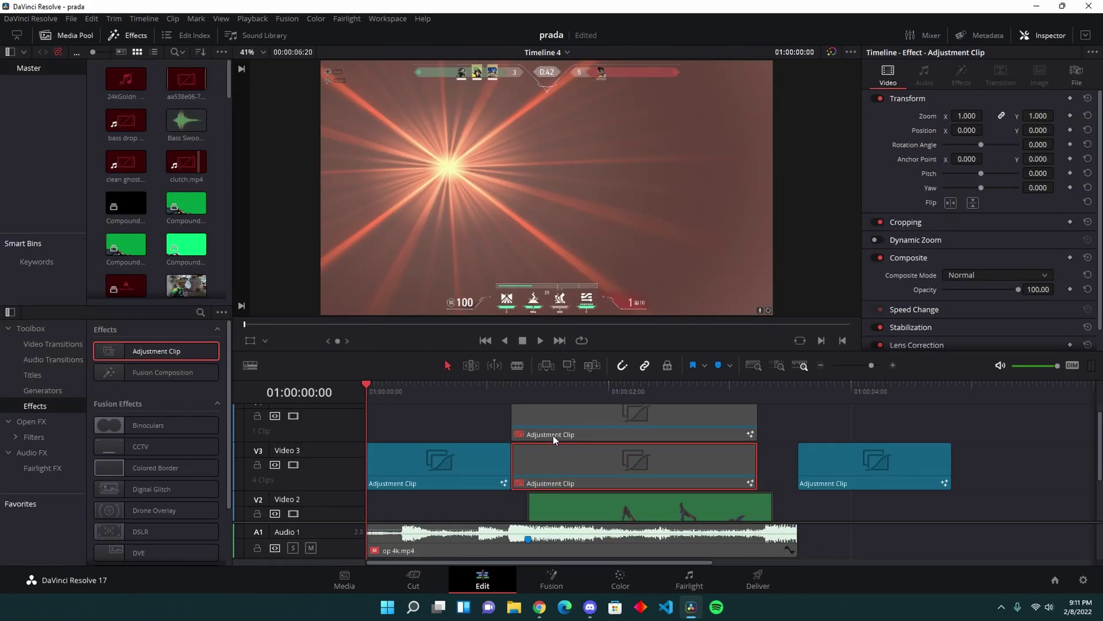
pyautogui.scroll(-1, 561, 442)
pyautogui.scroll(2, 564, 444)
pyautogui.moveTo(562, 456); pyautogui.dragTo(591, 401)
pyautogui.click(581, 449)
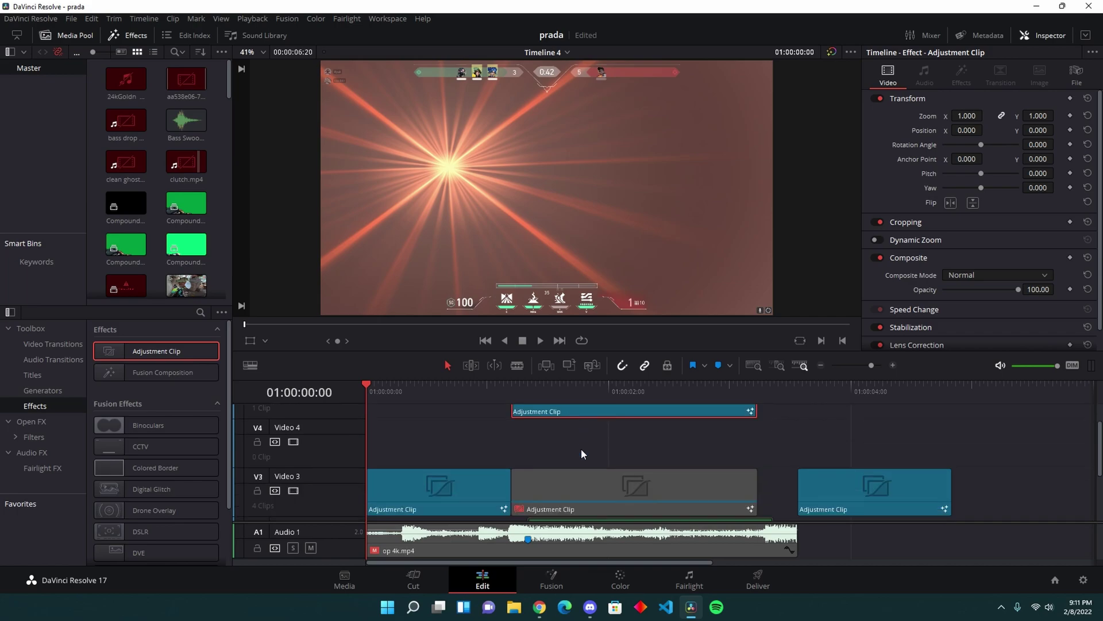
pyautogui.scroll(1, 552, 466)
pyautogui.click(512, 397)
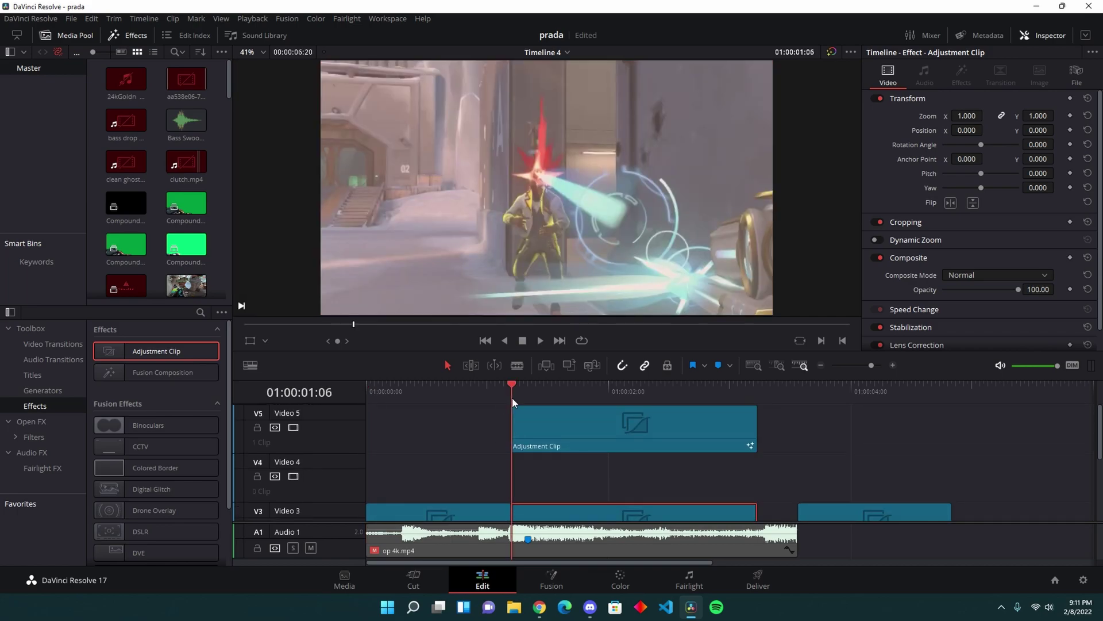
pyautogui.click(599, 436)
pyautogui.press('d')
pyautogui.scroll(-1, 614, 446)
# - Toggle the middle Video 3 adjustment clip off and on, then select its Fusion Transform1 node
pyautogui.click(606, 465)
pyautogui.press('d')
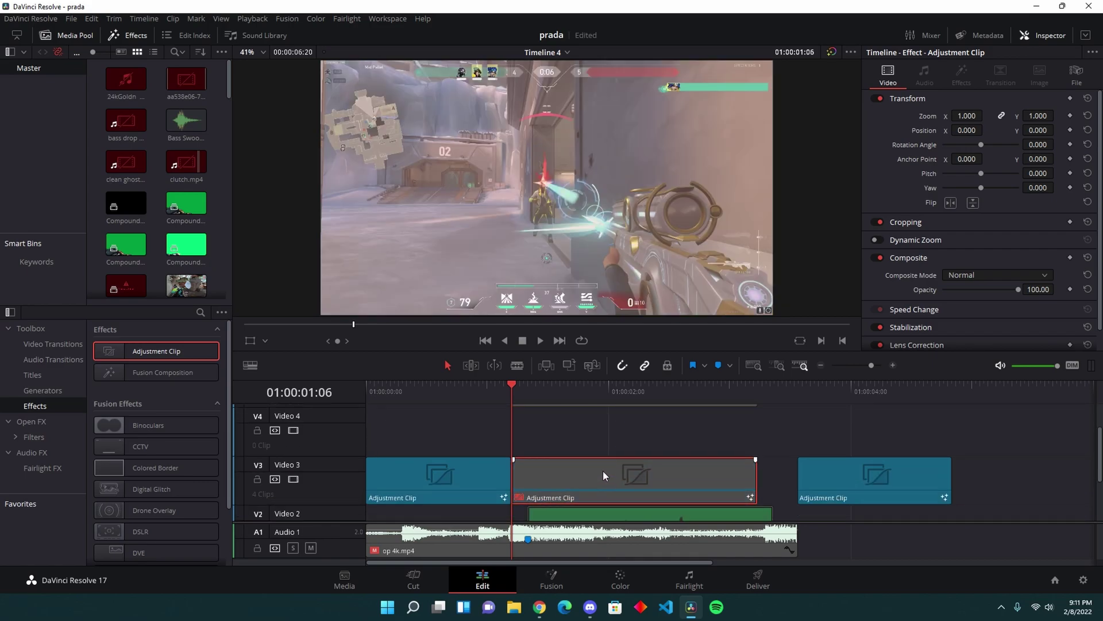
pyautogui.press('d')
pyautogui.press('d')
pyautogui.press('d')
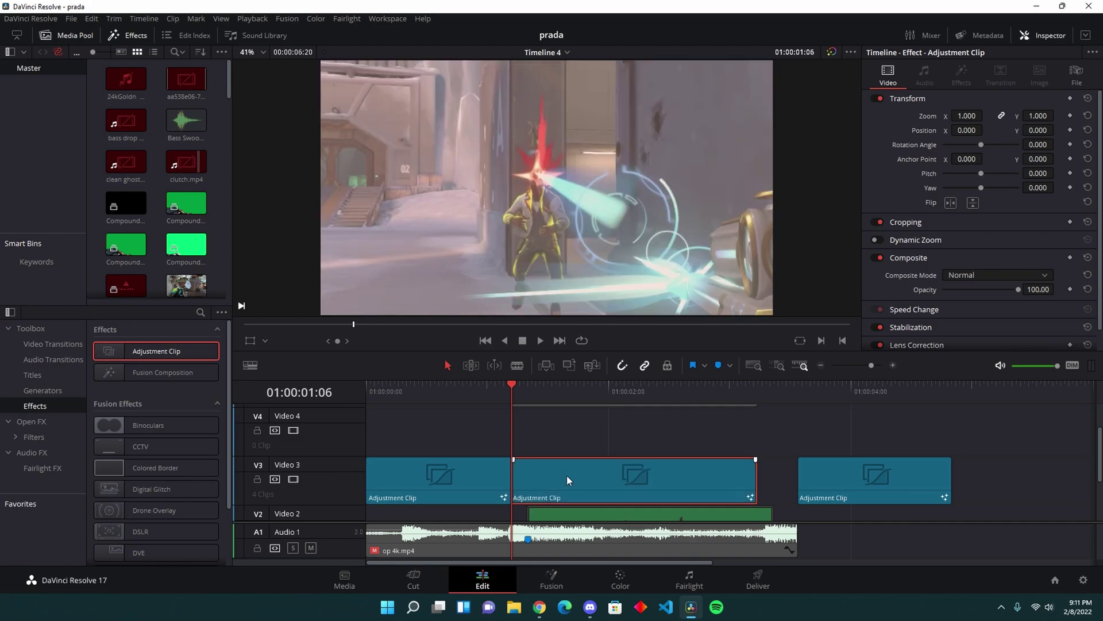
pyautogui.click(547, 580)
pyautogui.click(298, 365)
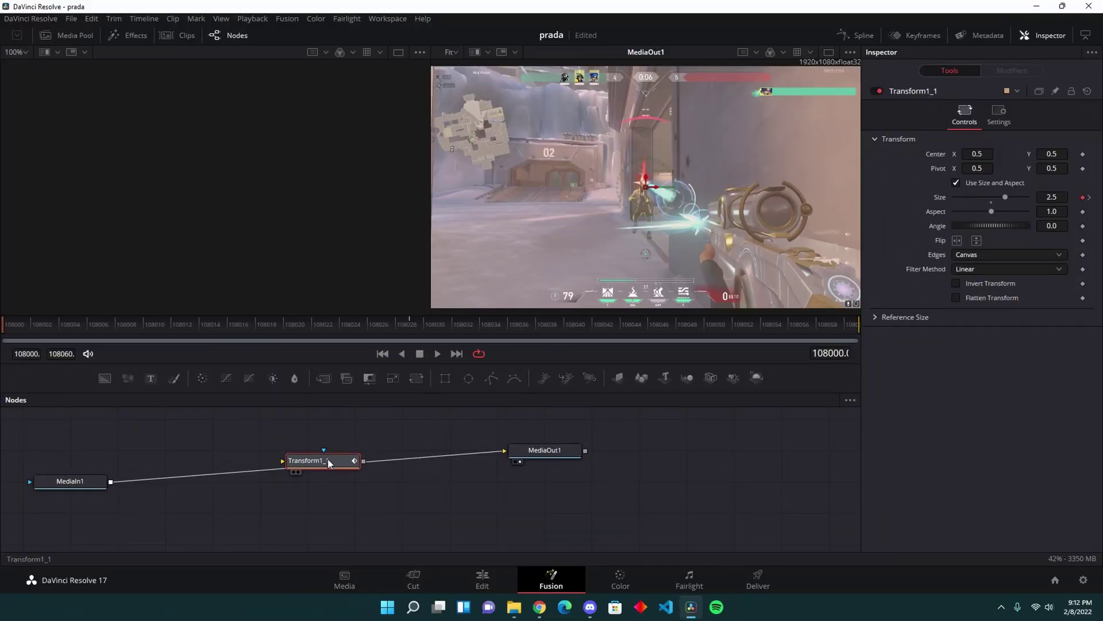
# - Wire Transform1_1 so MediaIn1 feeds it and it feeds MediaOut1
pyautogui.moveTo(359, 438); pyautogui.dragTo(327, 470)
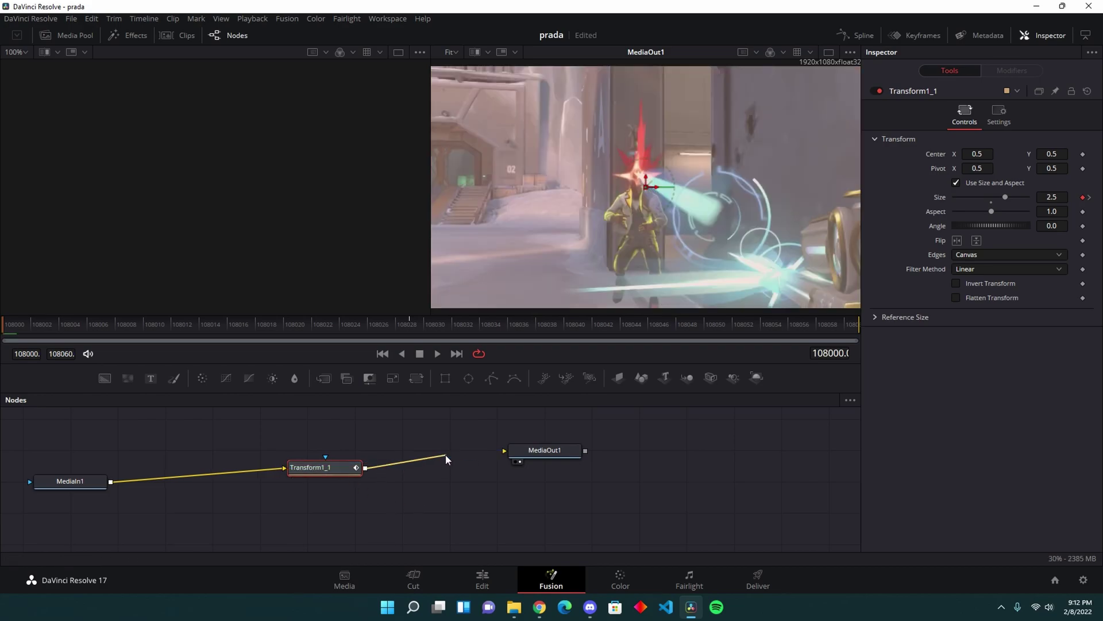
pyautogui.moveTo(446, 458); pyautogui.dragTo(431, 465)
pyautogui.moveTo(285, 467); pyautogui.dragTo(216, 480)
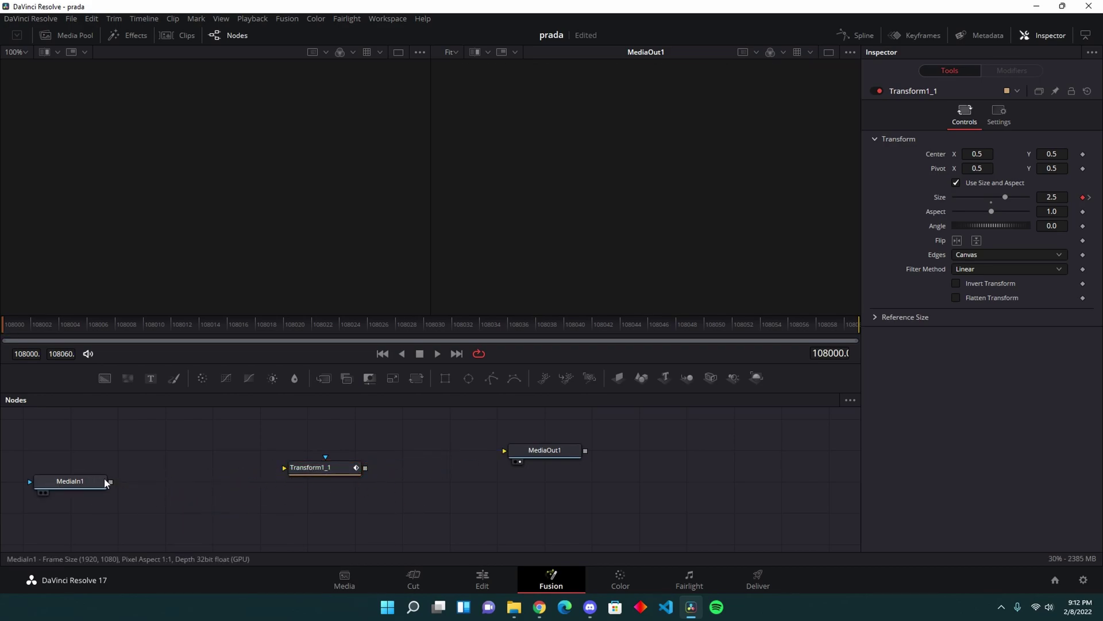
pyautogui.moveTo(108, 481); pyautogui.dragTo(285, 467)
pyautogui.moveTo(365, 467)
pyautogui.mouseDown()
pyautogui.moveTo(545, 455)
pyautogui.moveTo(539, 468)
pyautogui.mouseUp()
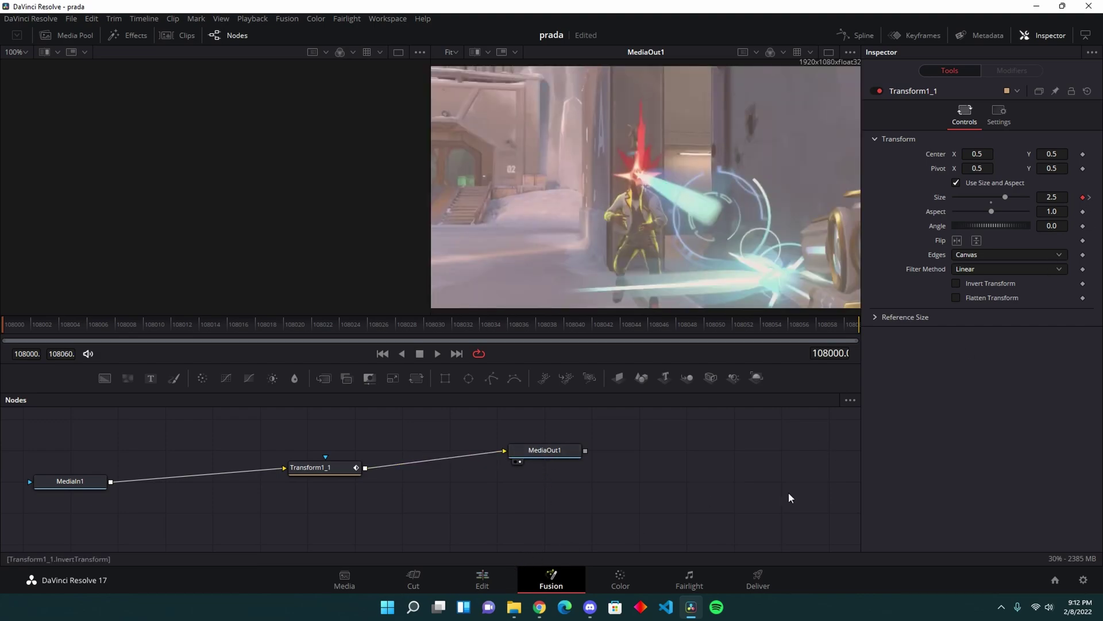
pyautogui.click(469, 580)
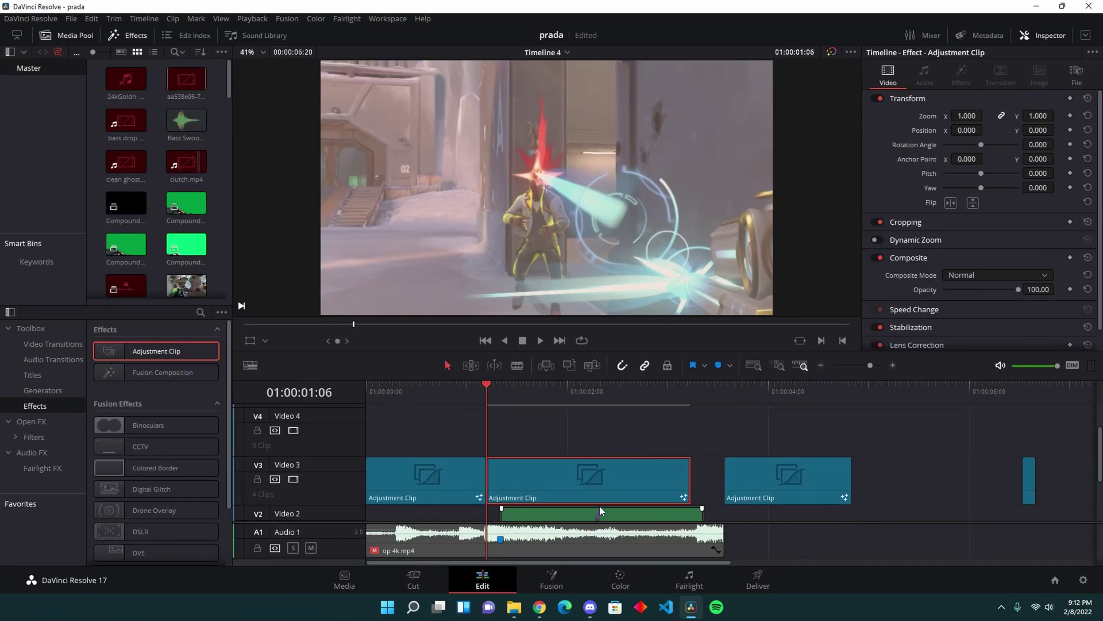
pyautogui.scroll(-1, 470, 465)
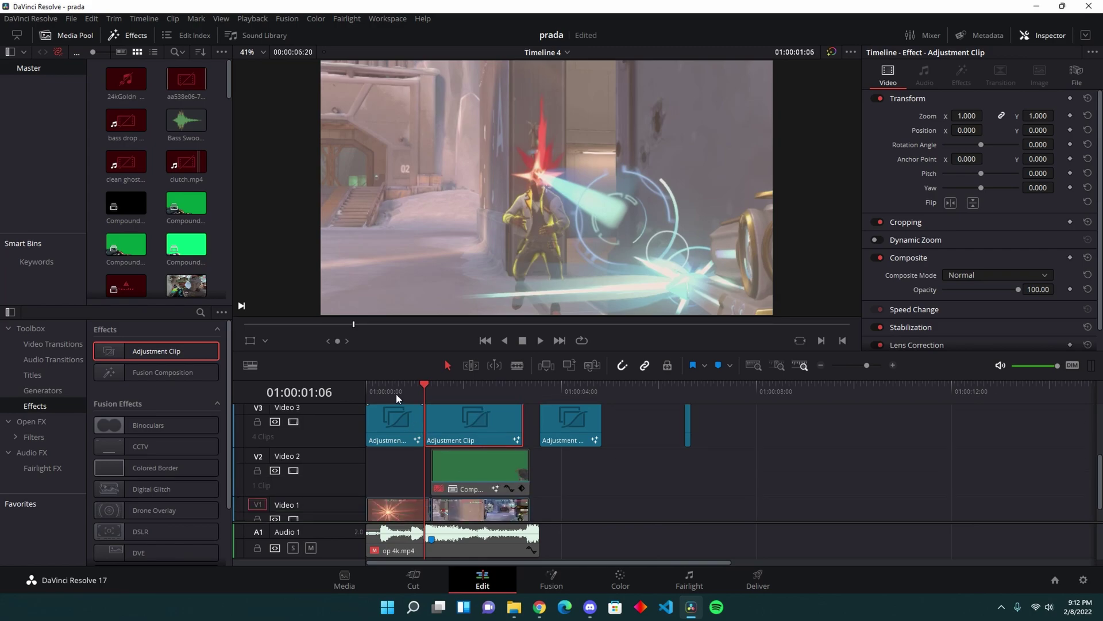
pyautogui.moveTo(383, 393); pyautogui.dragTo(372, 392)
pyautogui.press('space')
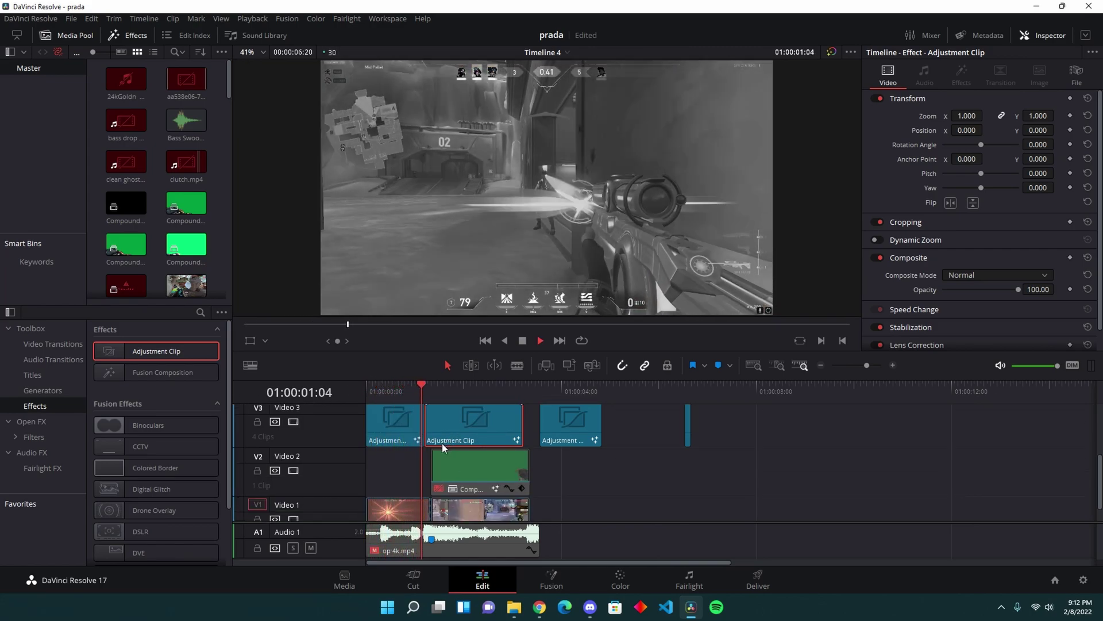
pyautogui.click(427, 393)
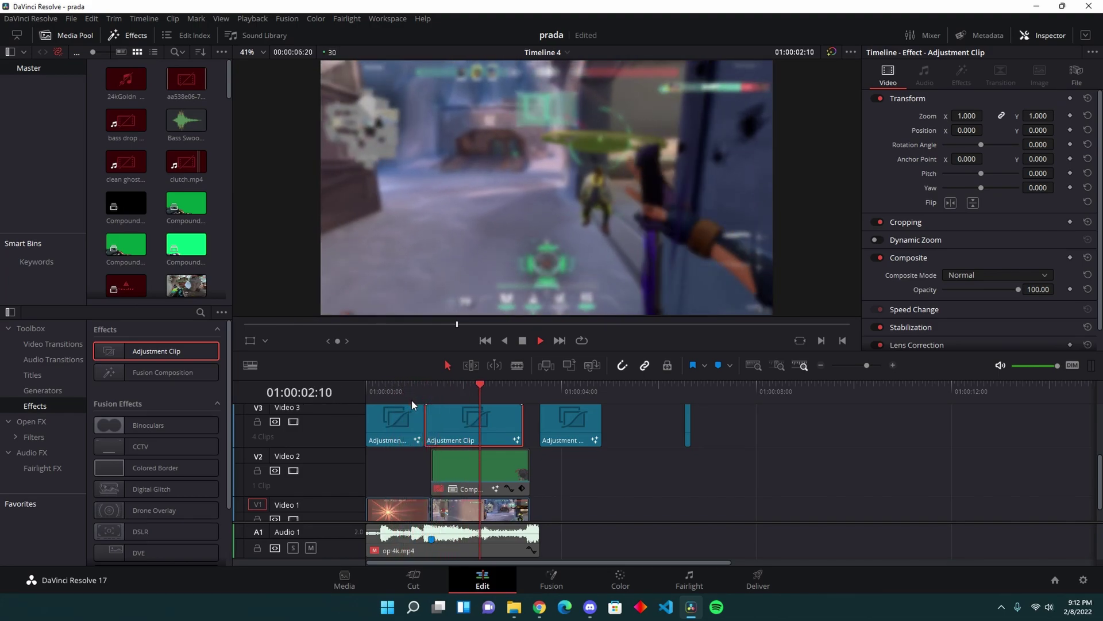
pyautogui.press('space')
pyautogui.click(427, 393)
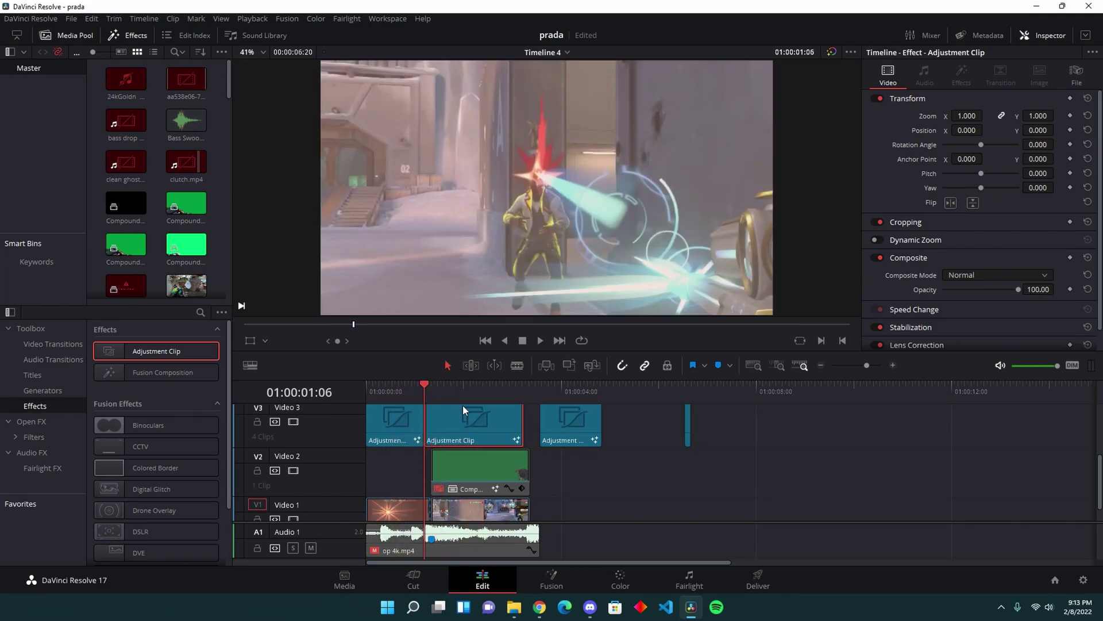
pyautogui.click(497, 451)
pyautogui.scroll(2, 497, 451)
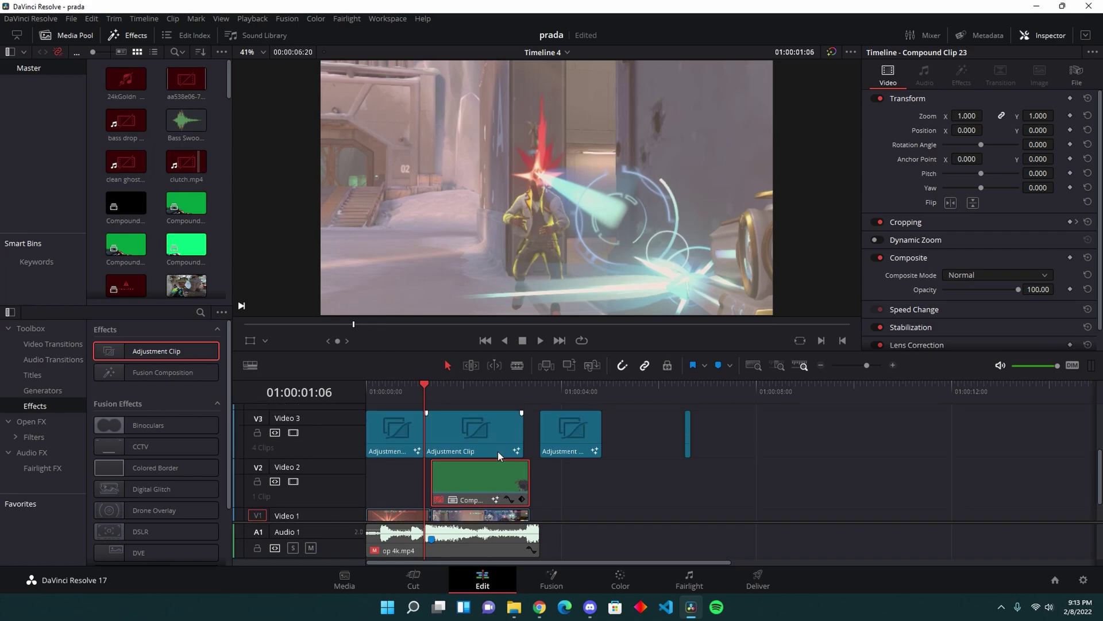
# - Move the middle adjustment clip and the Video 2 compound clip later on the timeline
pyautogui.click(479, 453)
pyautogui.moveTo(482, 453)
pyautogui.mouseDown()
pyautogui.moveTo(492, 429)
pyautogui.moveTo(728, 457)
pyautogui.mouseUp()
pyautogui.scroll(-3, 478, 457)
pyautogui.click(477, 461)
pyautogui.scroll(-1, 453, 459)
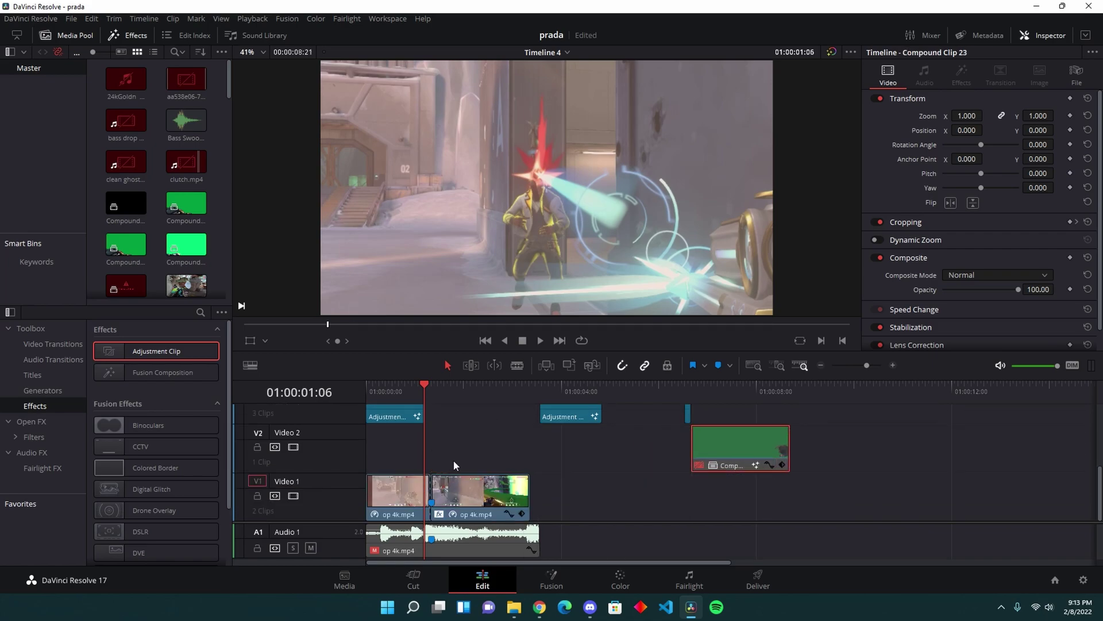
# - Duplicate op 4k.mp4 from Video 1 onto Video 2 and remove the copy's Gaussian Blur
pyautogui.click(443, 490)
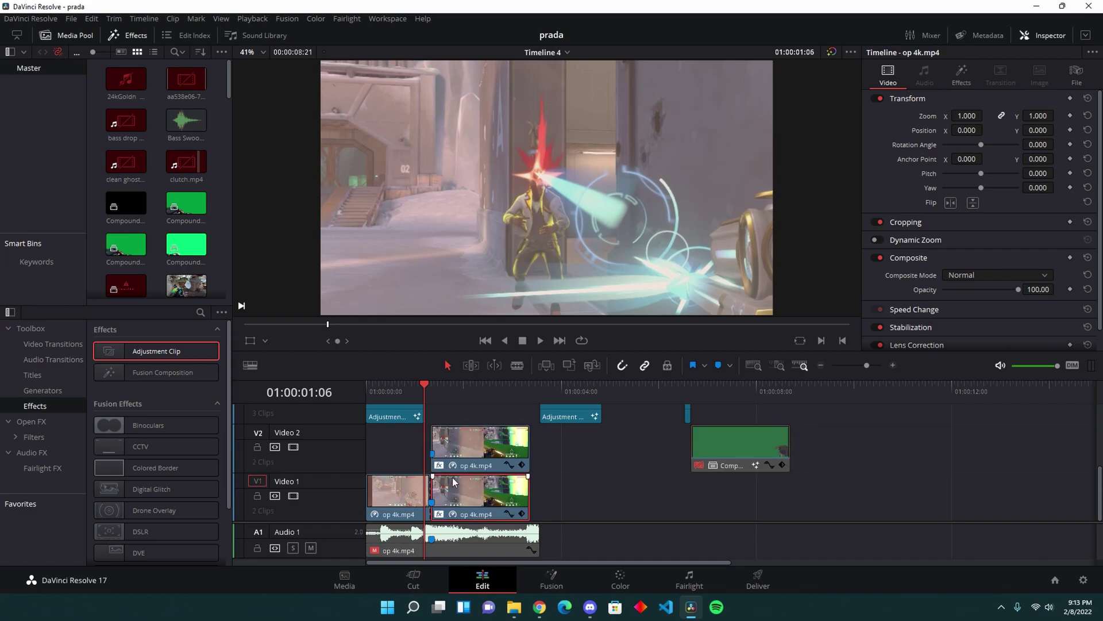
pyautogui.moveTo(459, 501); pyautogui.dragTo(474, 453)
pyautogui.click(961, 74)
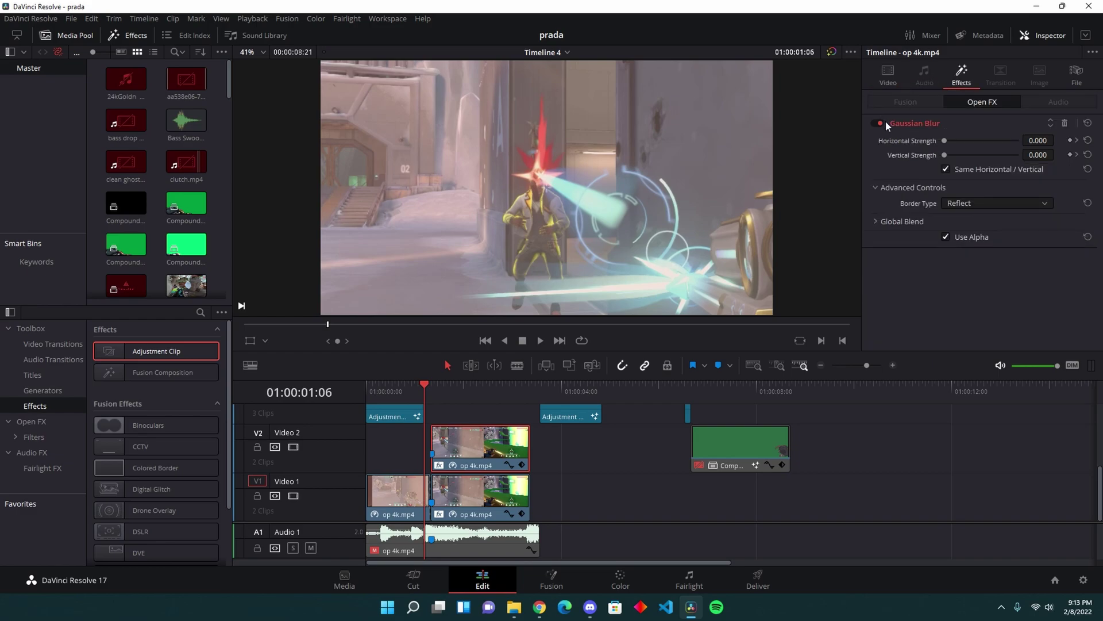
pyautogui.click(1066, 124)
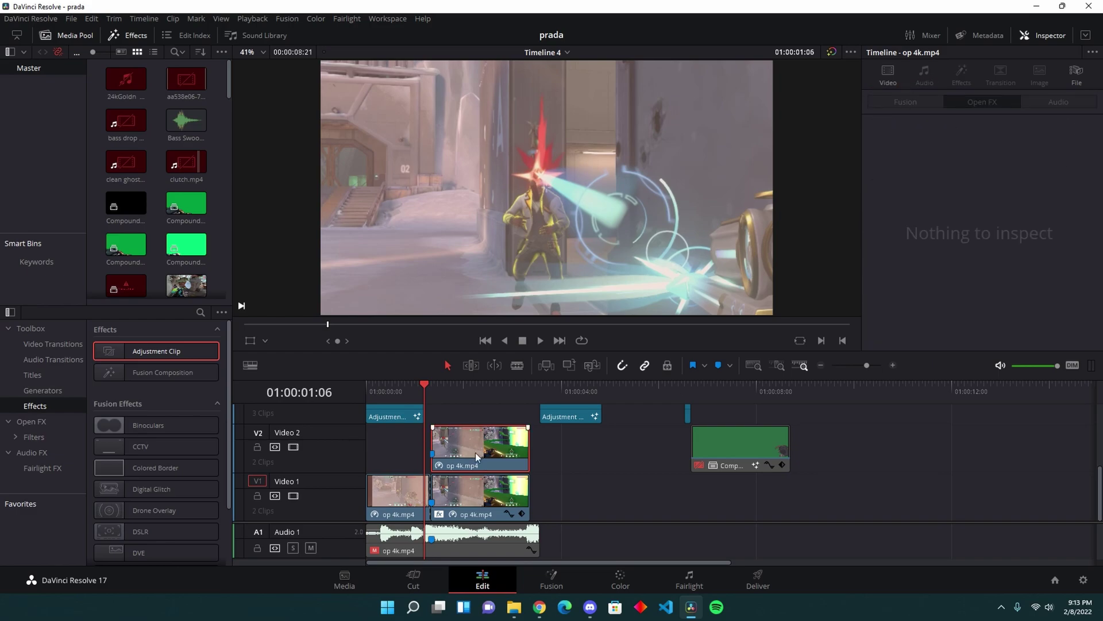
pyautogui.click(432, 390)
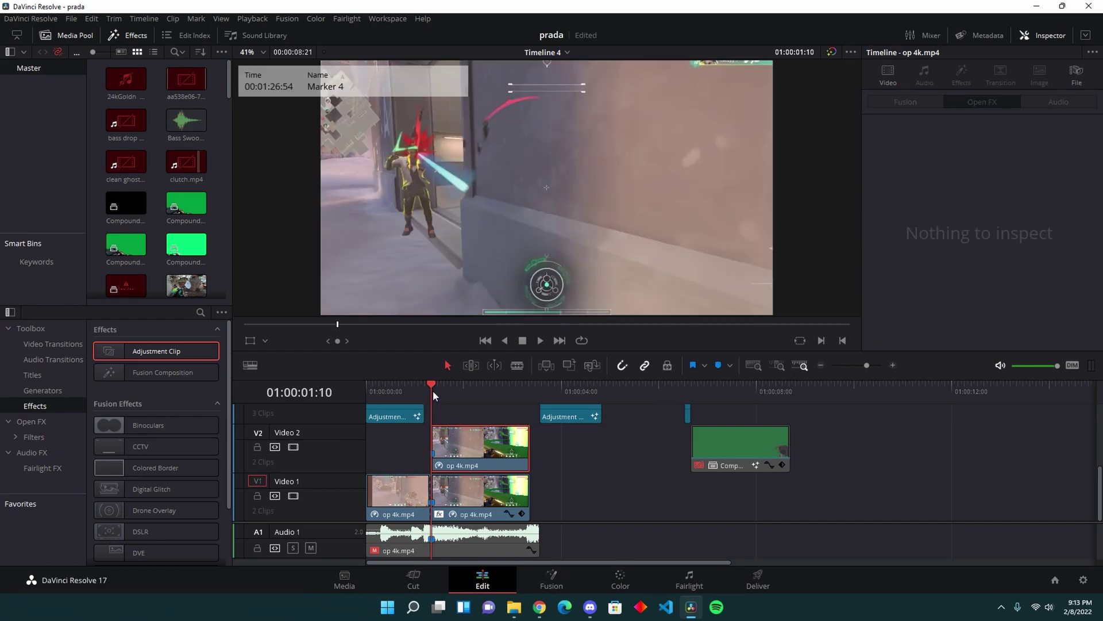
pyautogui.click(623, 579)
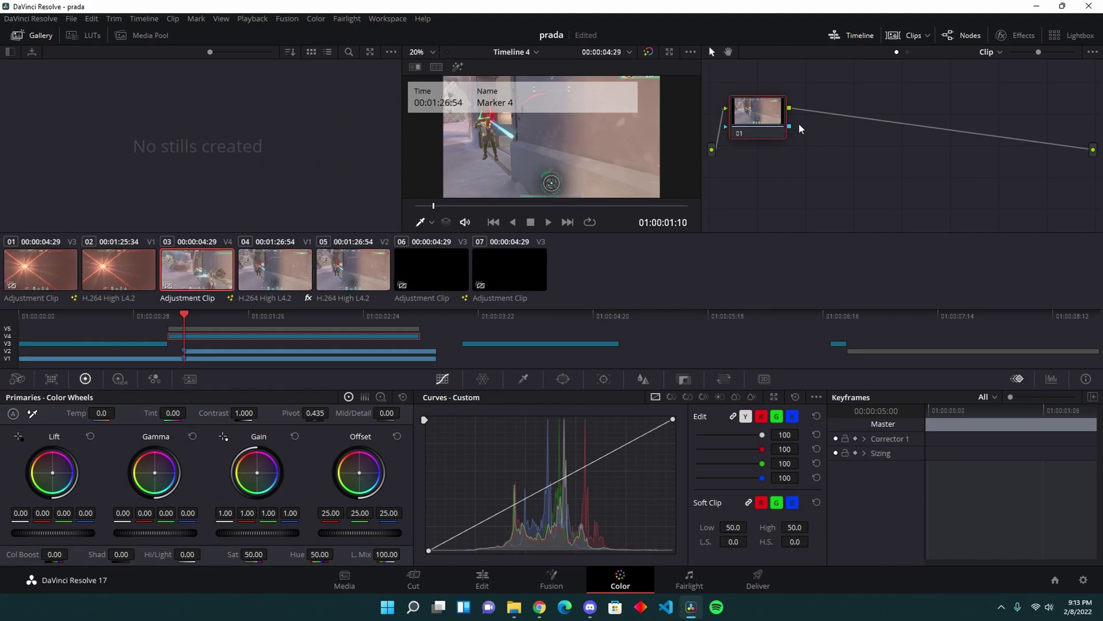
pyautogui.rightClick(868, 164)
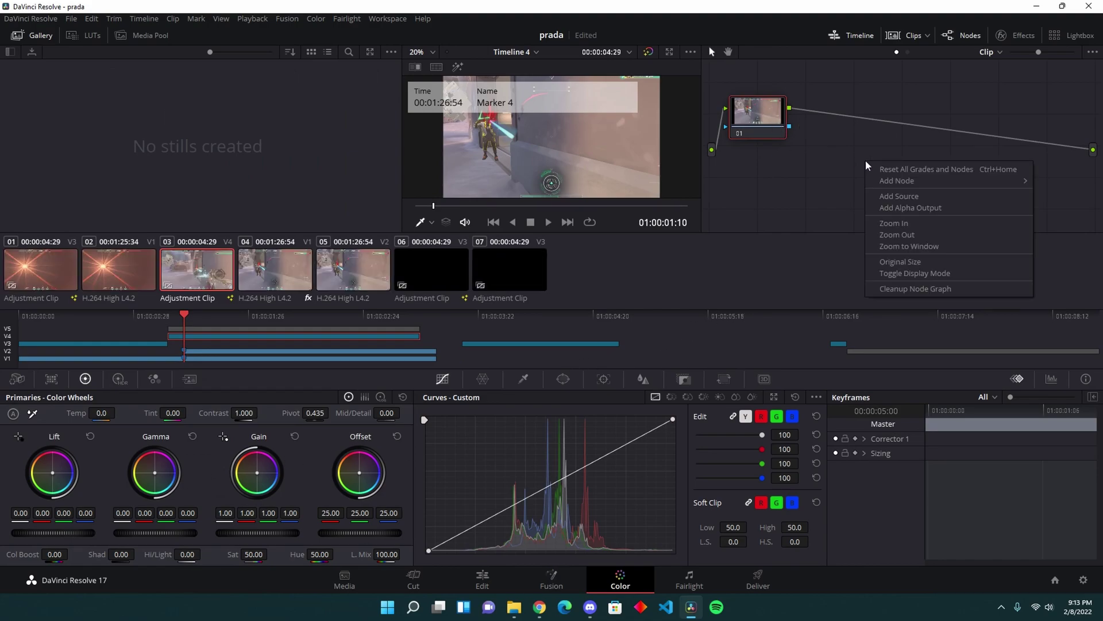
pyautogui.click(905, 196)
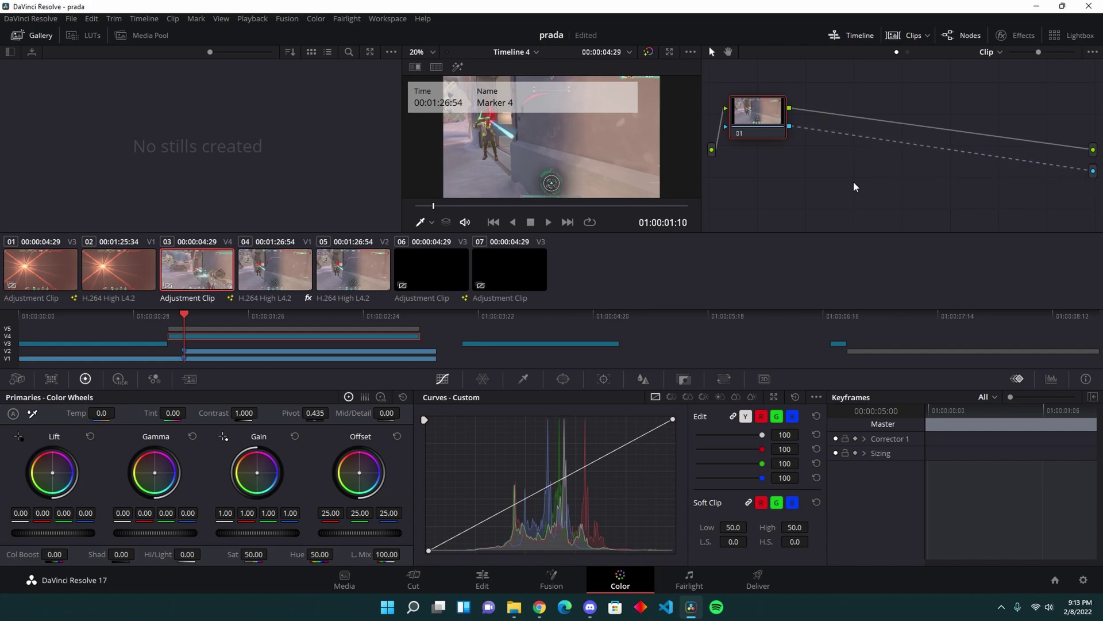
pyautogui.click(565, 379)
pyautogui.scroll(-1, 446, 490)
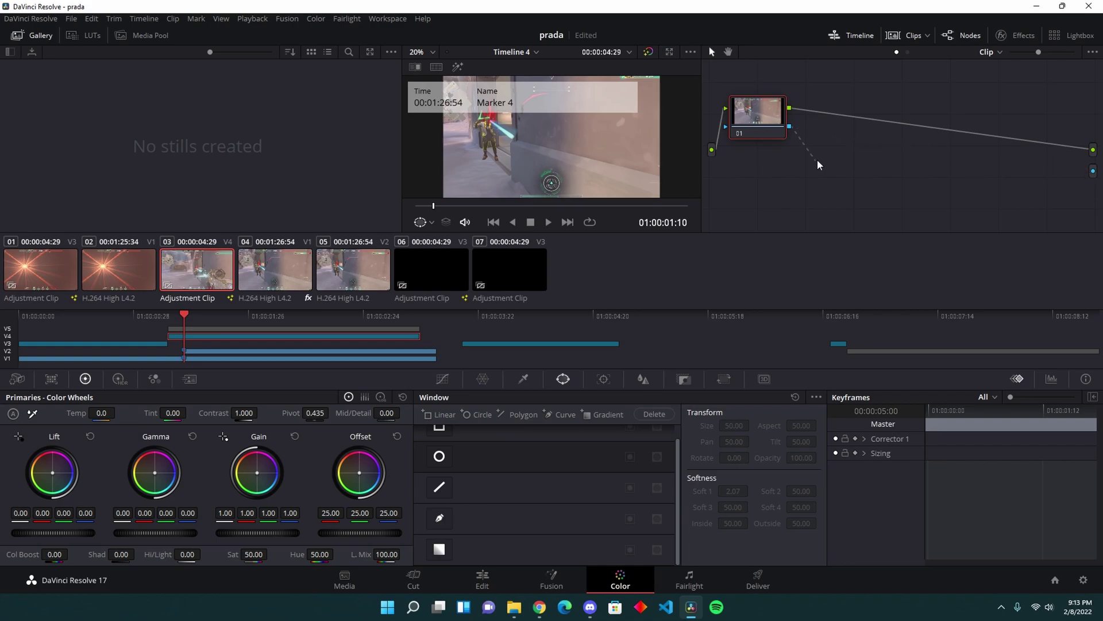
pyautogui.scroll(1, 543, 126)
pyautogui.scroll(-2, 543, 127)
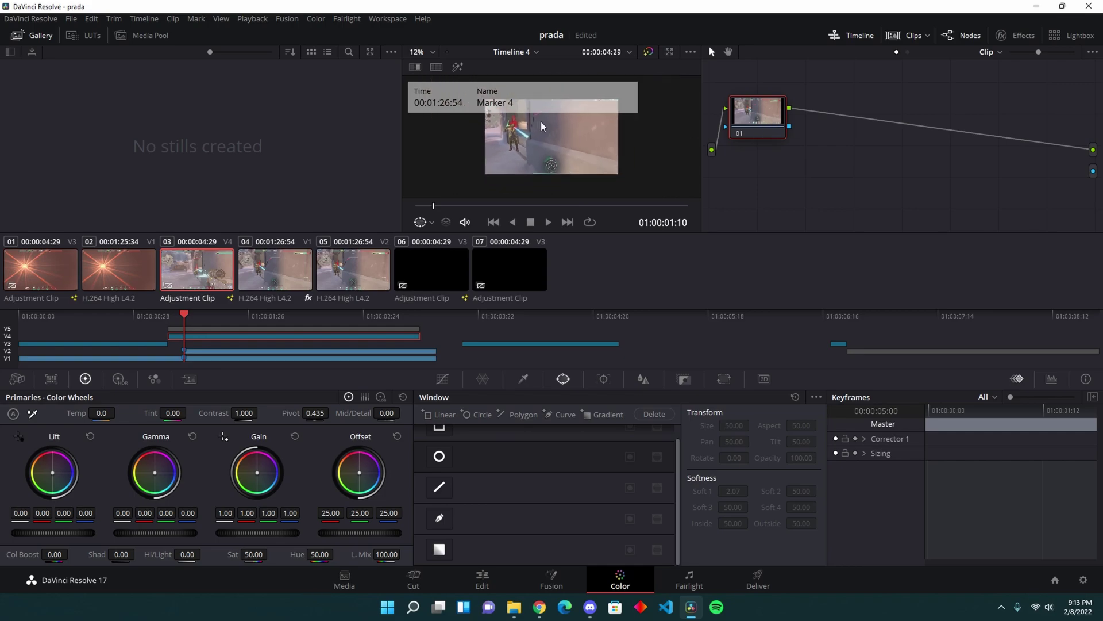
pyautogui.scroll(-1, 625, 147)
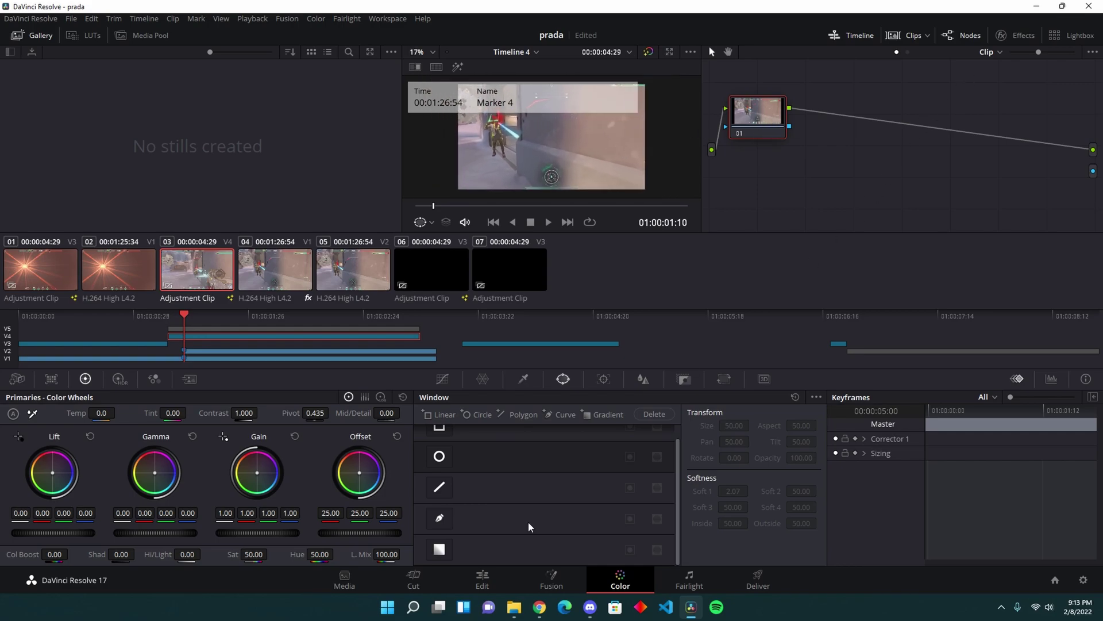
# - Scrub forward, trim the middle Video 3 adjustment clip's right edge, and open it in Fusion
pyautogui.click(483, 579)
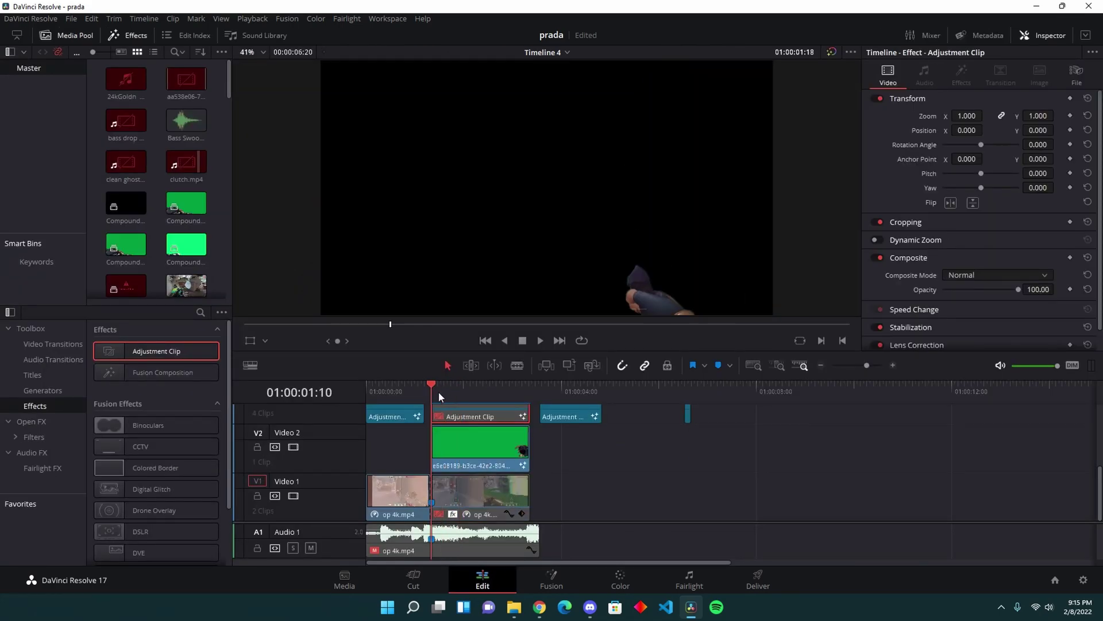
pyautogui.moveTo(430, 395)
pyautogui.mouseDown()
pyautogui.moveTo(506, 397)
pyautogui.moveTo(424, 406)
pyautogui.mouseUp()
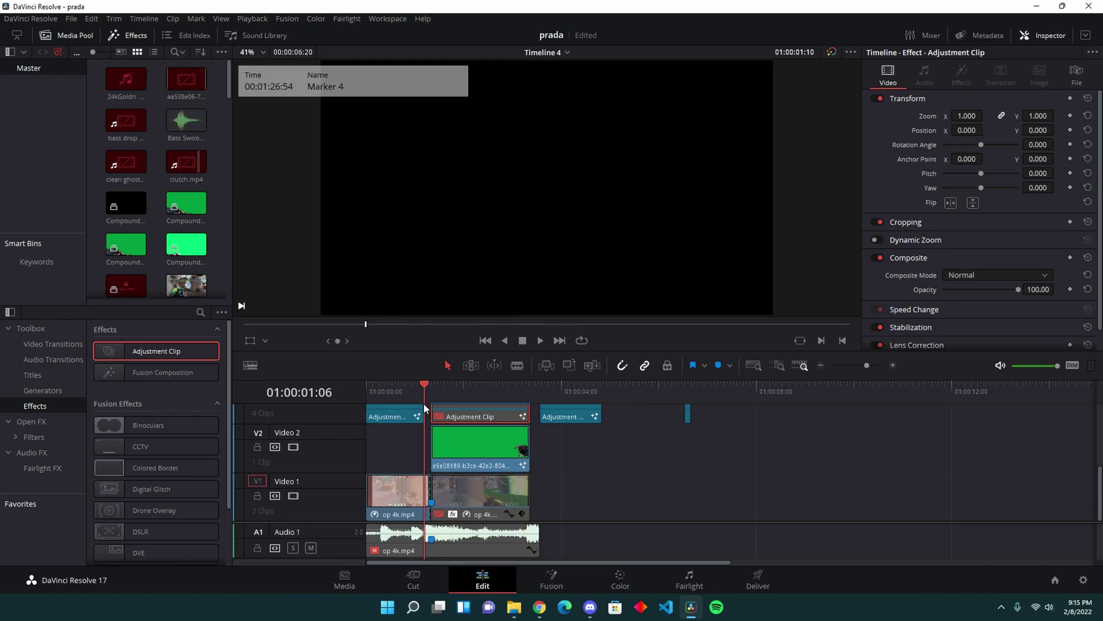
pyautogui.moveTo(425, 407)
pyautogui.mouseDown()
pyautogui.moveTo(461, 396)
pyautogui.moveTo(446, 414)
pyautogui.mouseUp()
pyautogui.scroll(2, 476, 459)
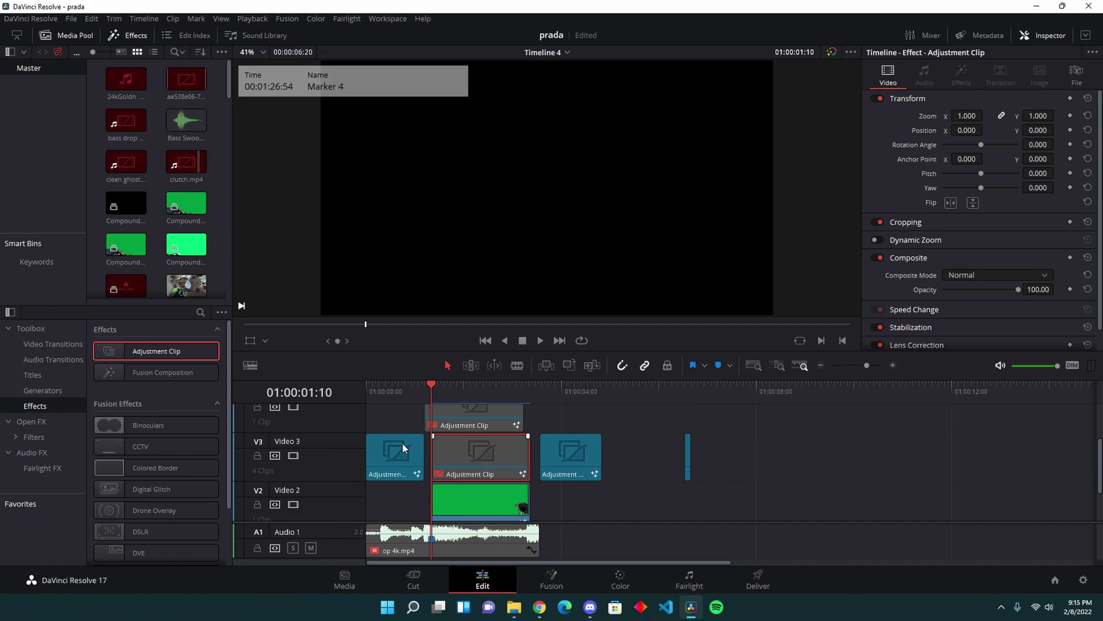
pyautogui.moveTo(142, 351); pyautogui.dragTo(166, 362)
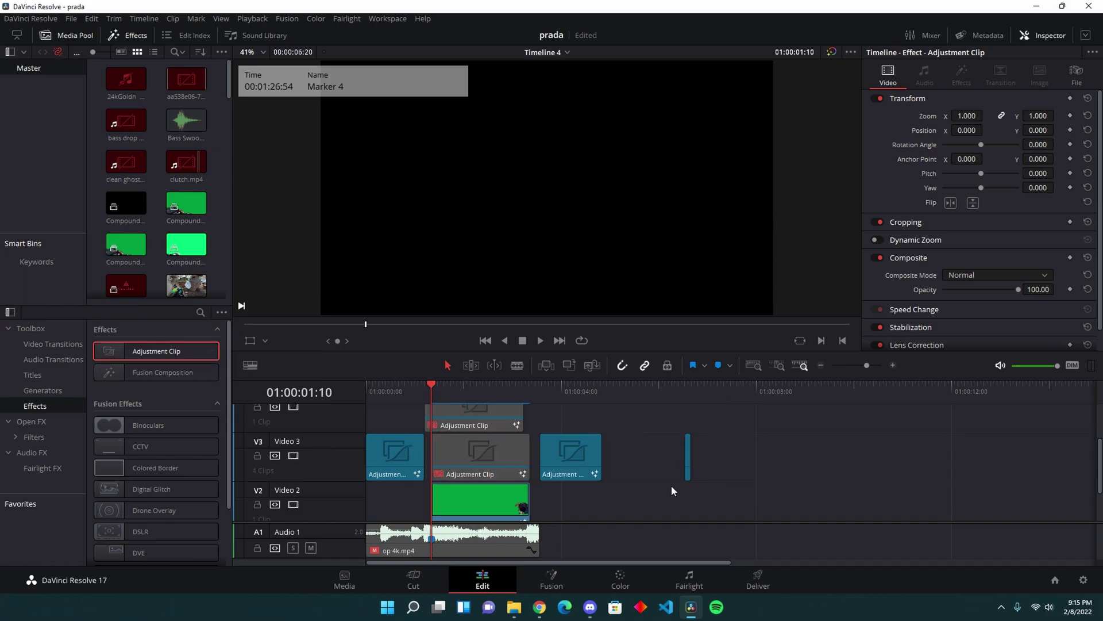
pyautogui.moveTo(528, 457)
pyautogui.mouseDown()
pyautogui.moveTo(497, 456)
pyautogui.moveTo(529, 457)
pyautogui.mouseUp()
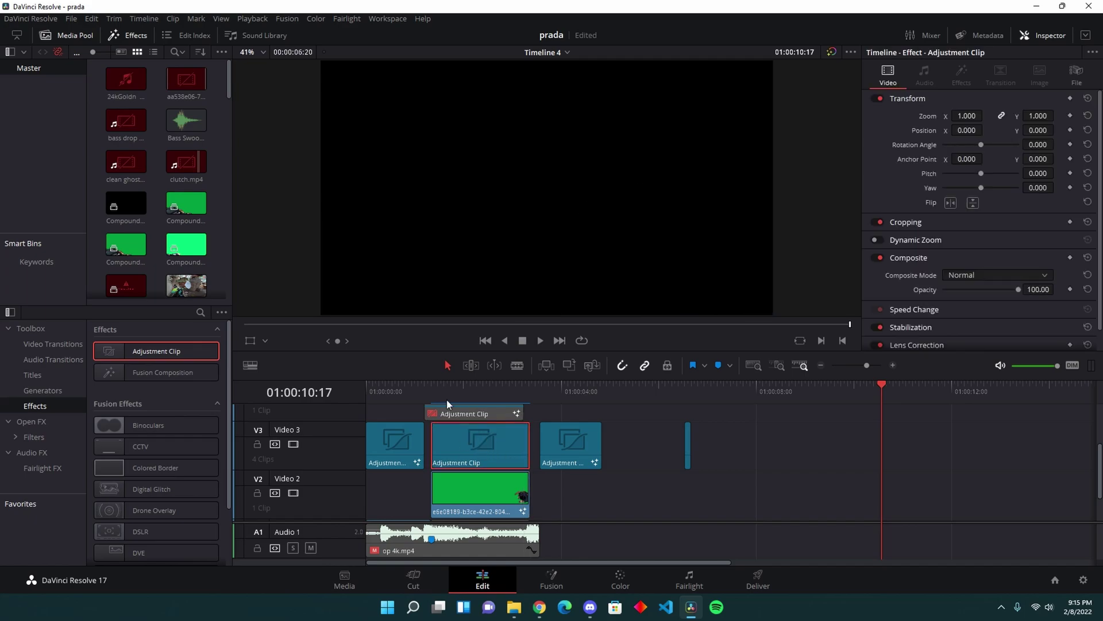
pyautogui.click(556, 580)
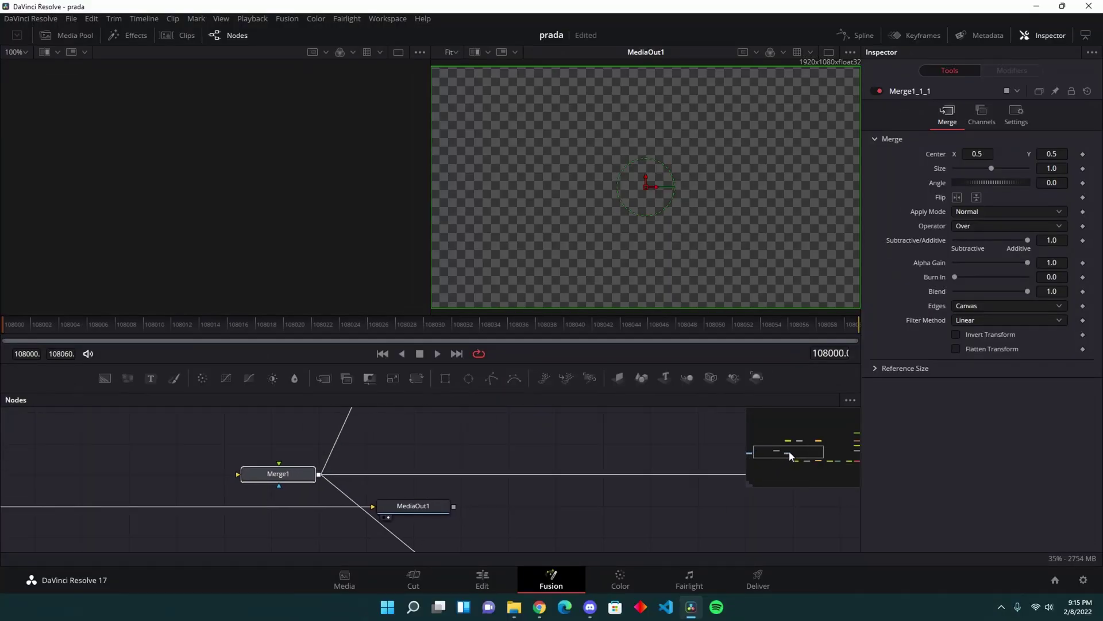
# - Disconnect MediaOut1 from Merge1 and connect Merge1_1_1's output to it instead
pyautogui.moveTo(372, 506); pyautogui.dragTo(242, 474)
pyautogui.moveTo(806, 453)
pyautogui.mouseDown()
pyautogui.moveTo(825, 458)
pyautogui.moveTo(780, 457)
pyautogui.mouseUp()
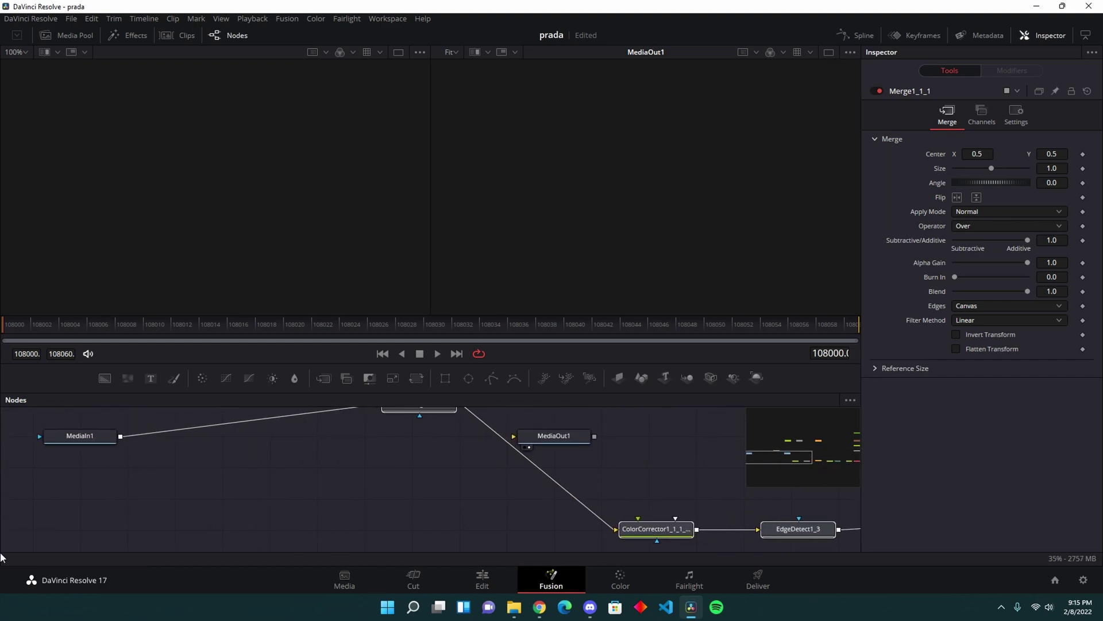
pyautogui.moveTo(79, 436); pyautogui.dragTo(173, 423)
pyautogui.scroll(2, 293, 474)
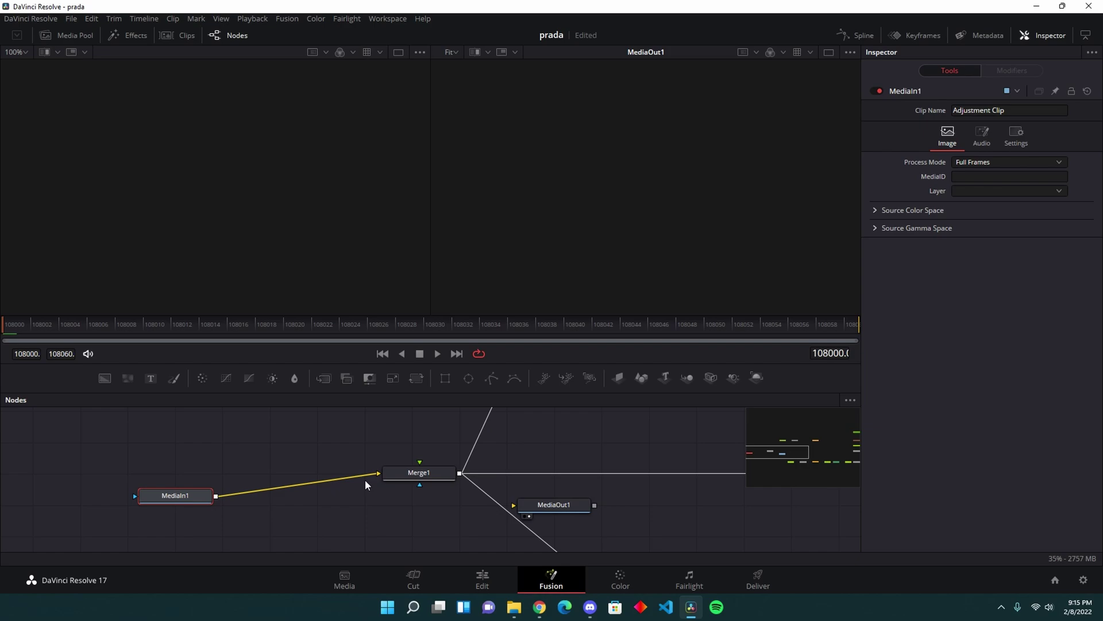
pyautogui.moveTo(539, 508); pyautogui.dragTo(651, 509)
pyautogui.moveTo(785, 455)
pyautogui.mouseDown()
pyautogui.moveTo(820, 455)
pyautogui.moveTo(786, 467)
pyautogui.mouseUp()
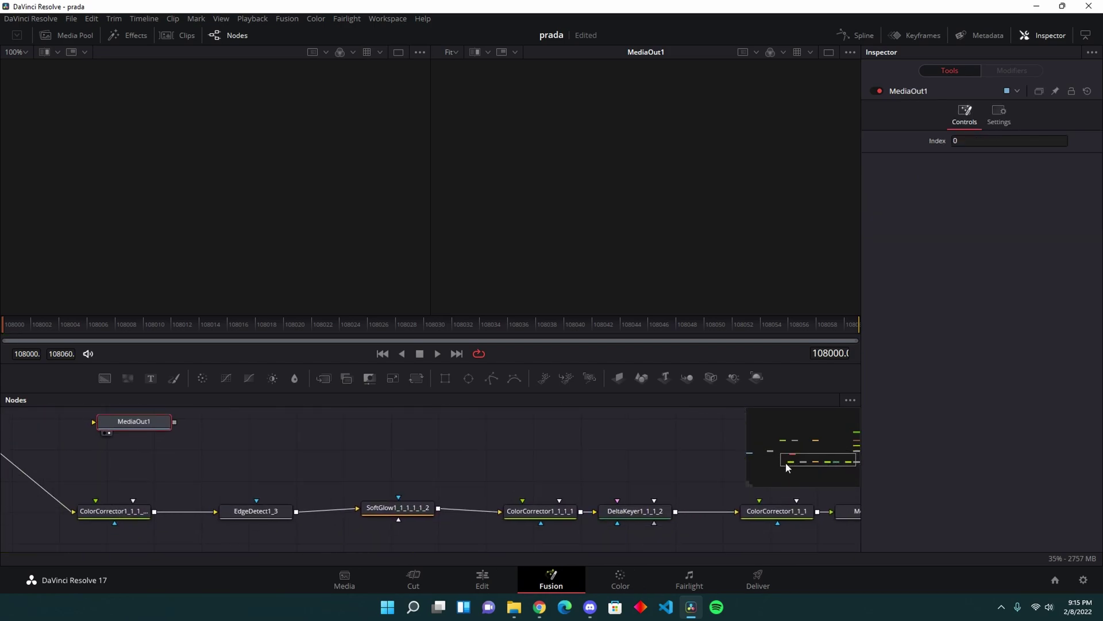
pyautogui.moveTo(134, 422); pyautogui.dragTo(815, 535)
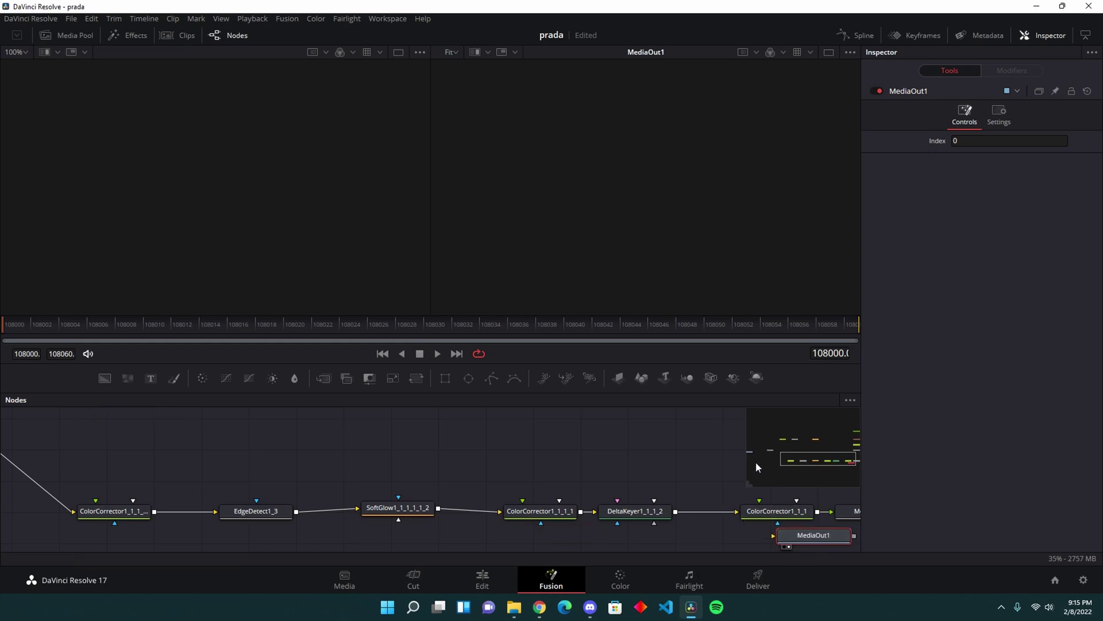
pyautogui.moveTo(777, 456); pyautogui.dragTo(817, 459)
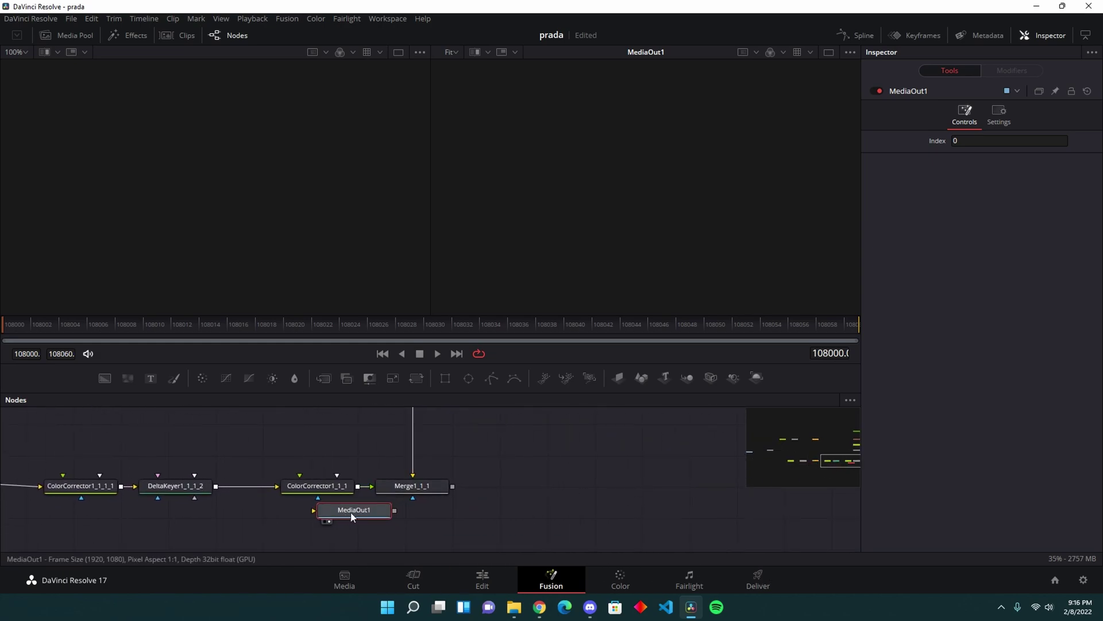
pyautogui.moveTo(351, 516)
pyautogui.mouseDown()
pyautogui.moveTo(534, 511)
pyautogui.moveTo(453, 486)
pyautogui.mouseUp()
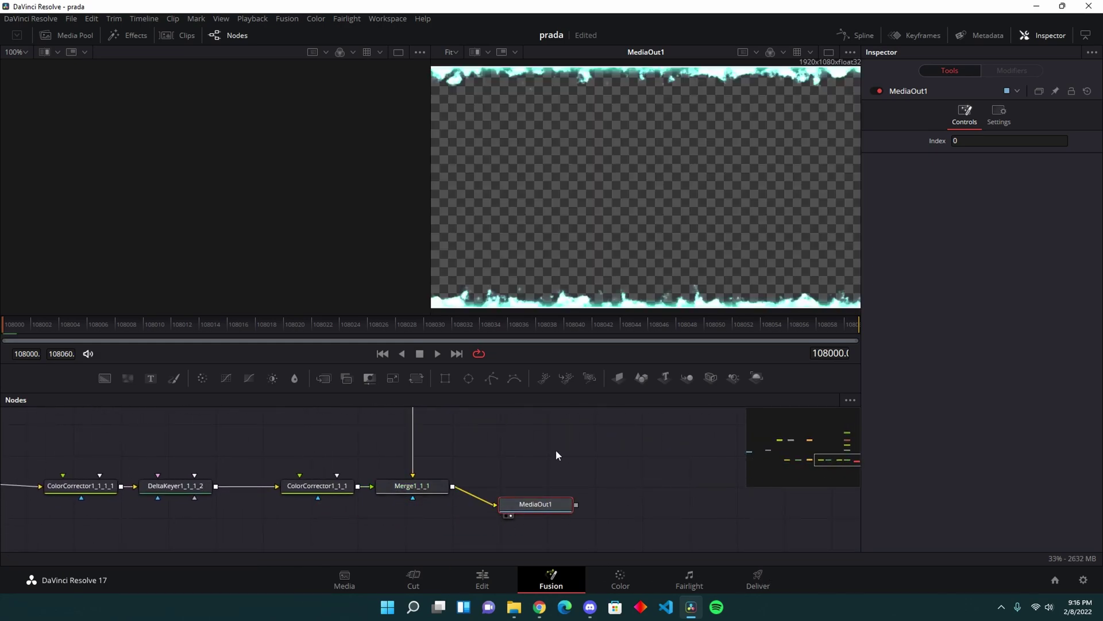
pyautogui.click(483, 580)
pyautogui.scroll(3, 484, 435)
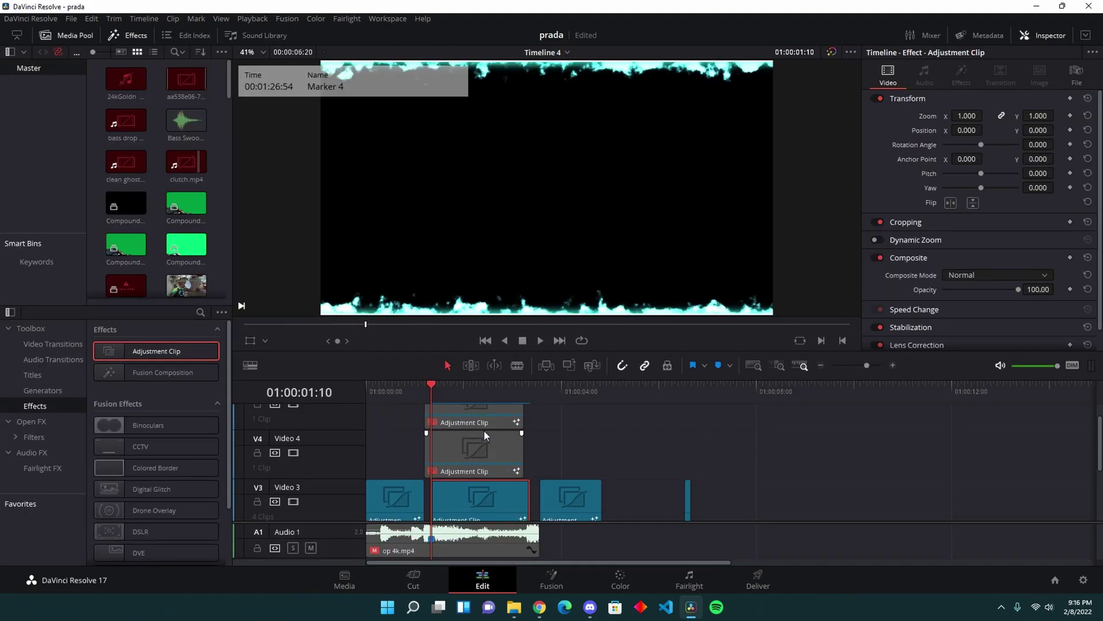
pyautogui.press('space')
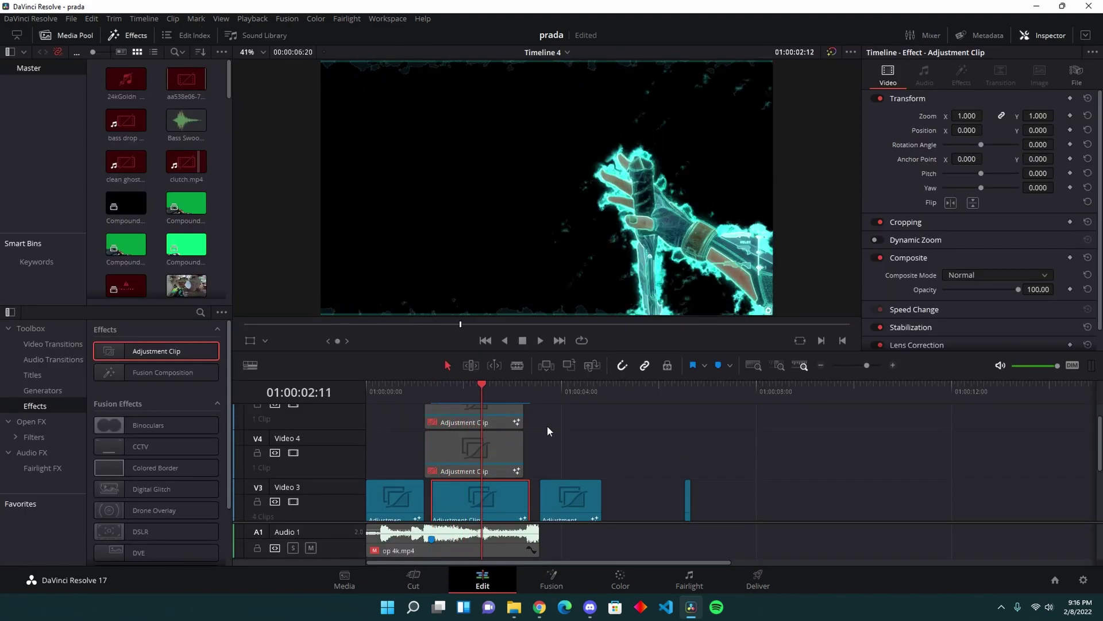
pyautogui.press('j')
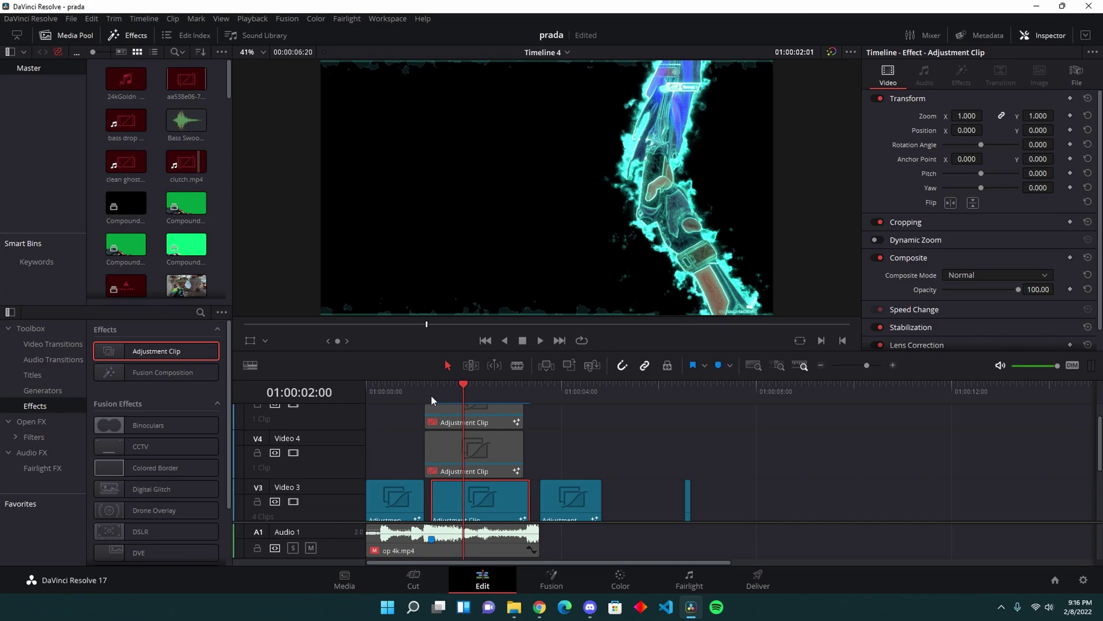
pyautogui.click(432, 396)
pyautogui.scroll(-2, 455, 493)
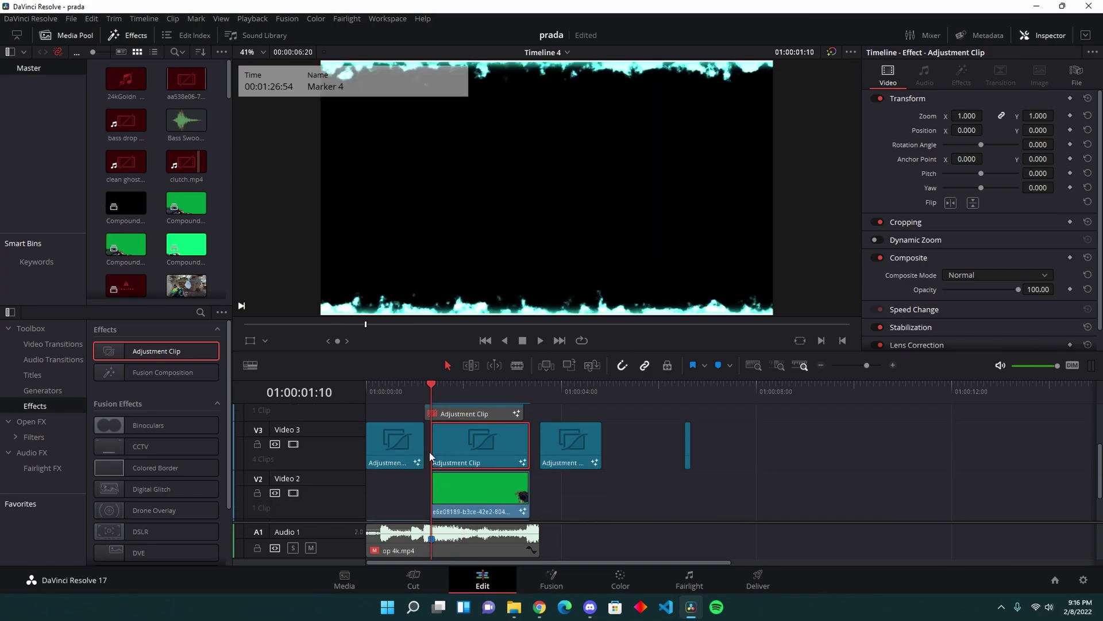
# - Select the green Video 2 clip and middle adjustment clip, then create Compound Clip 24
pyautogui.click(500, 485)
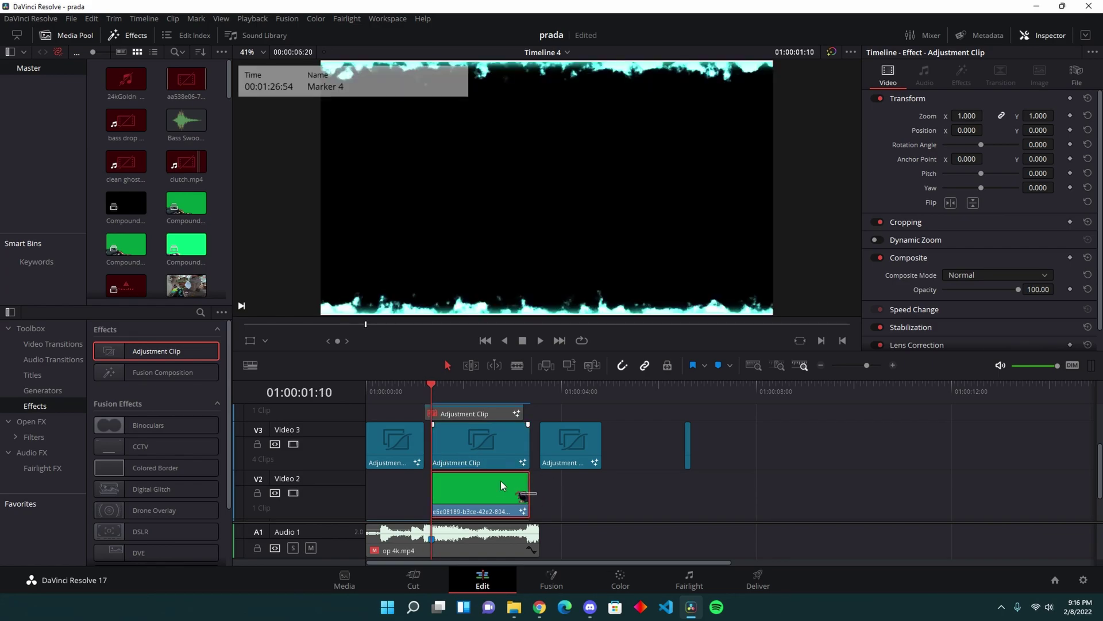
pyautogui.keyDown('ctrl'); pyautogui.click(482, 456); pyautogui.keyUp('ctrl')
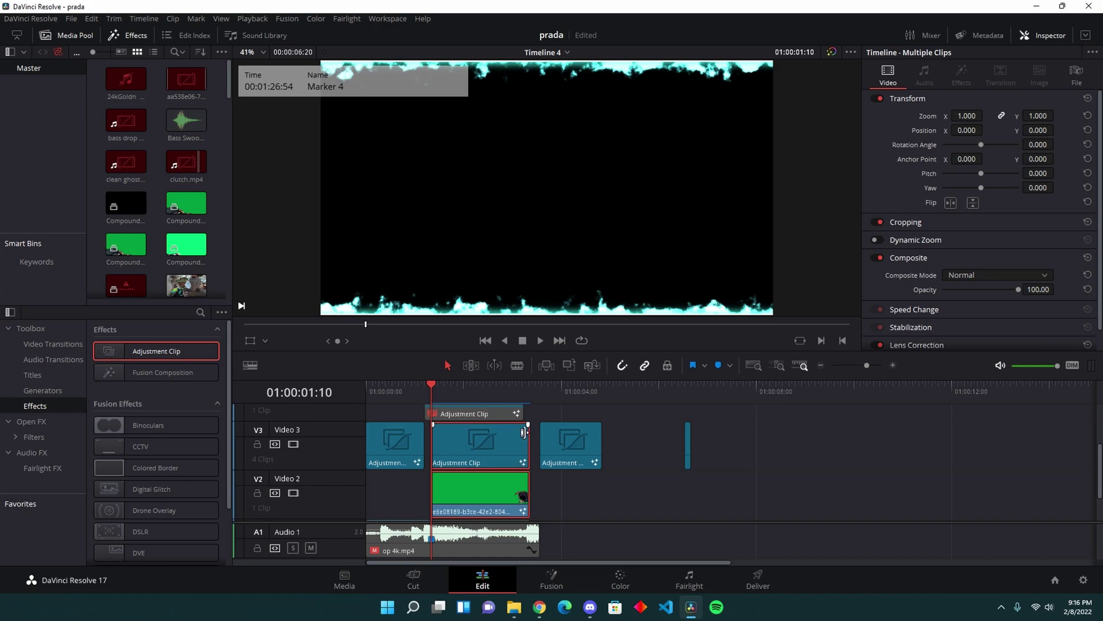
pyautogui.scroll(-2, 597, 215)
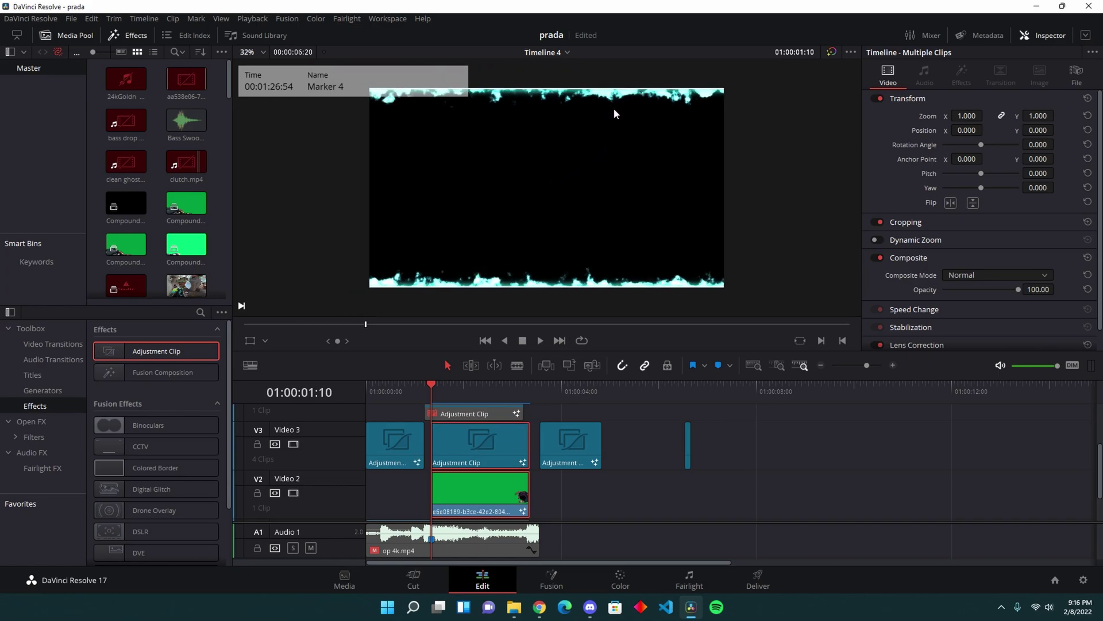
pyautogui.click(543, 489)
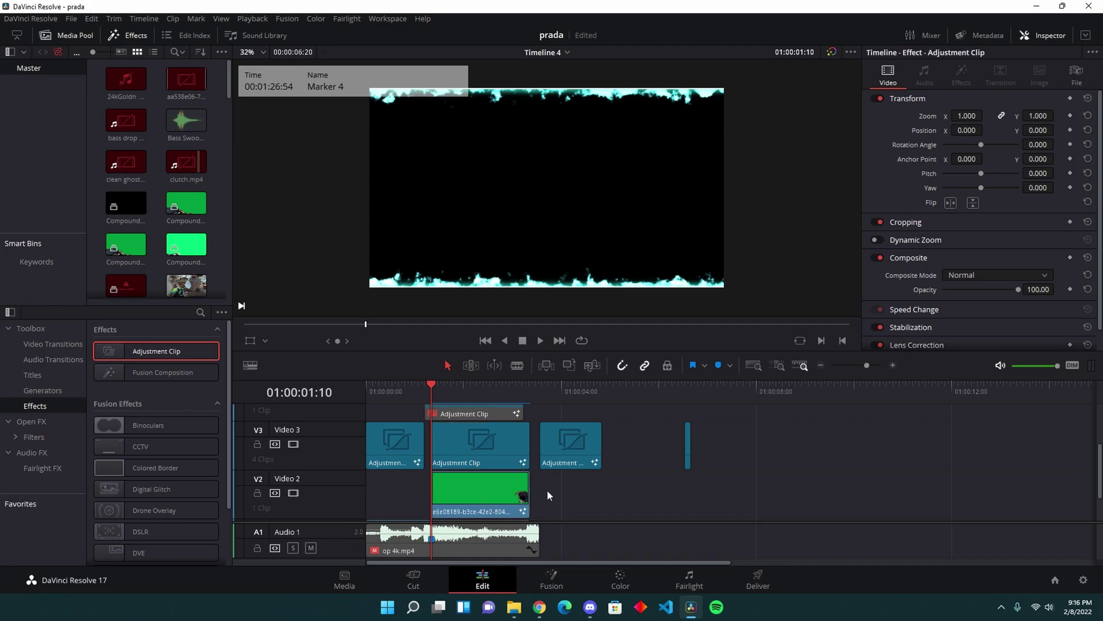
pyautogui.press('y')
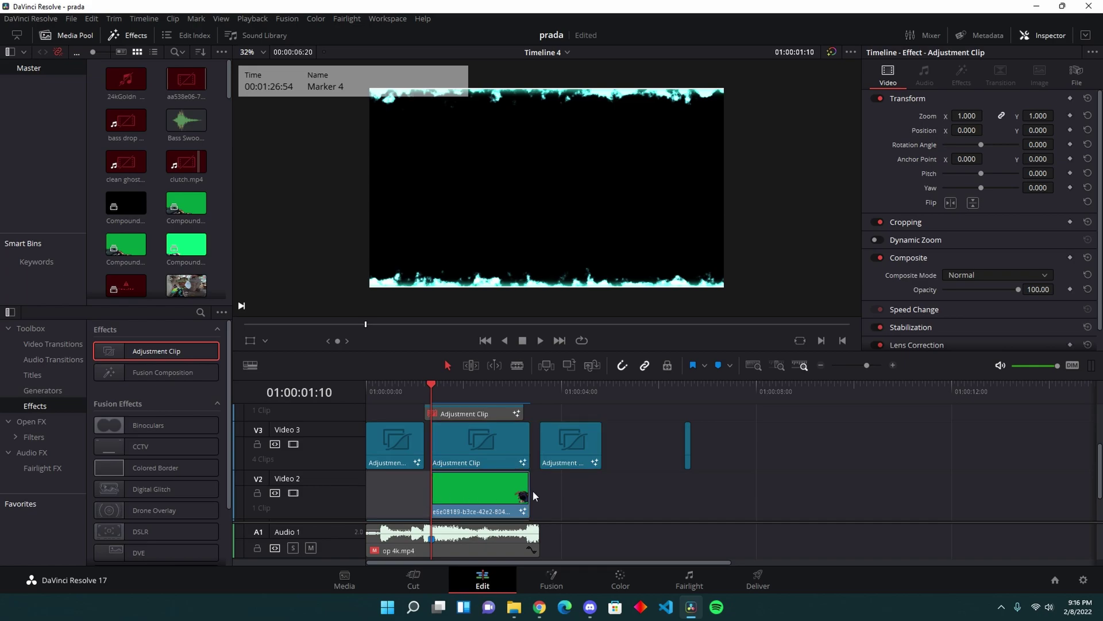
pyautogui.click(525, 490)
pyautogui.keyDown('ctrl'); pyautogui.click(491, 462); pyautogui.keyUp('ctrl')
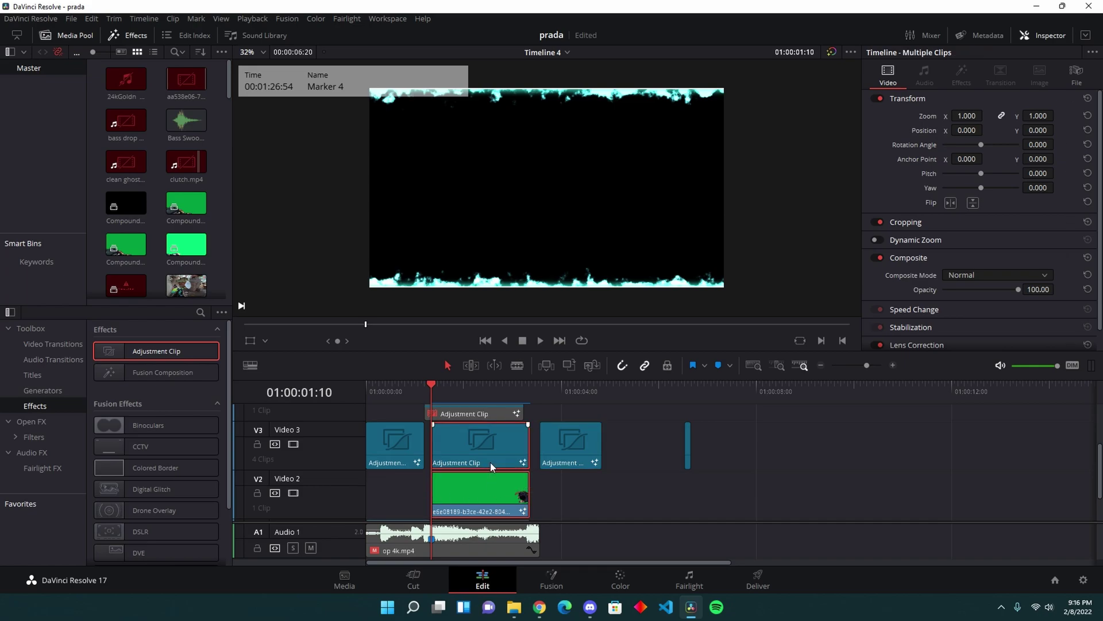
pyautogui.rightClick(456, 446)
pyautogui.click(497, 209)
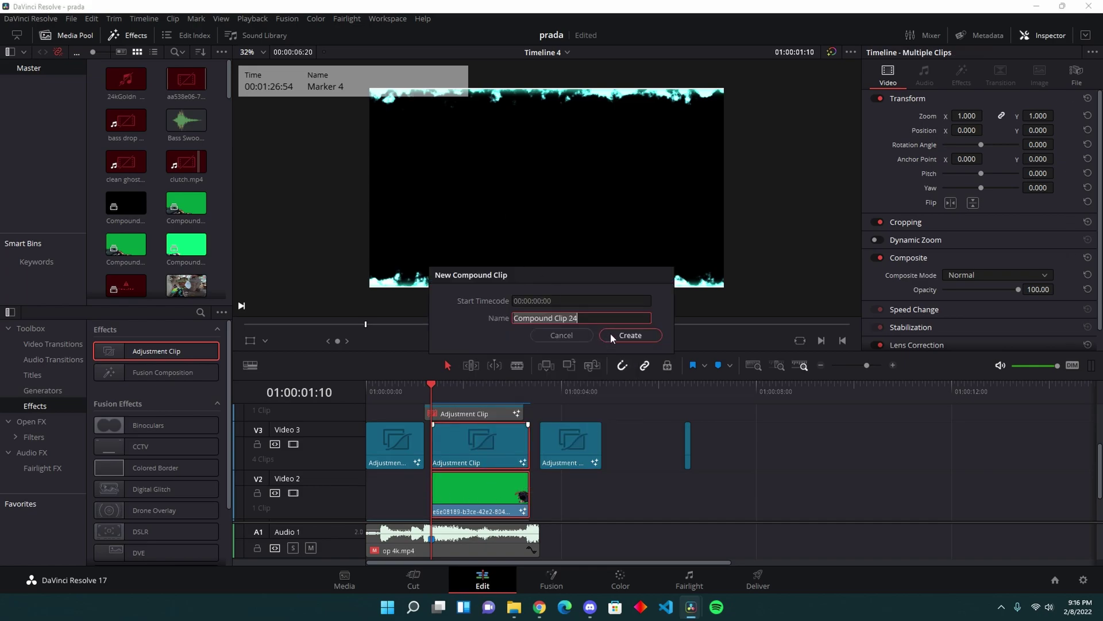
pyautogui.click(610, 336)
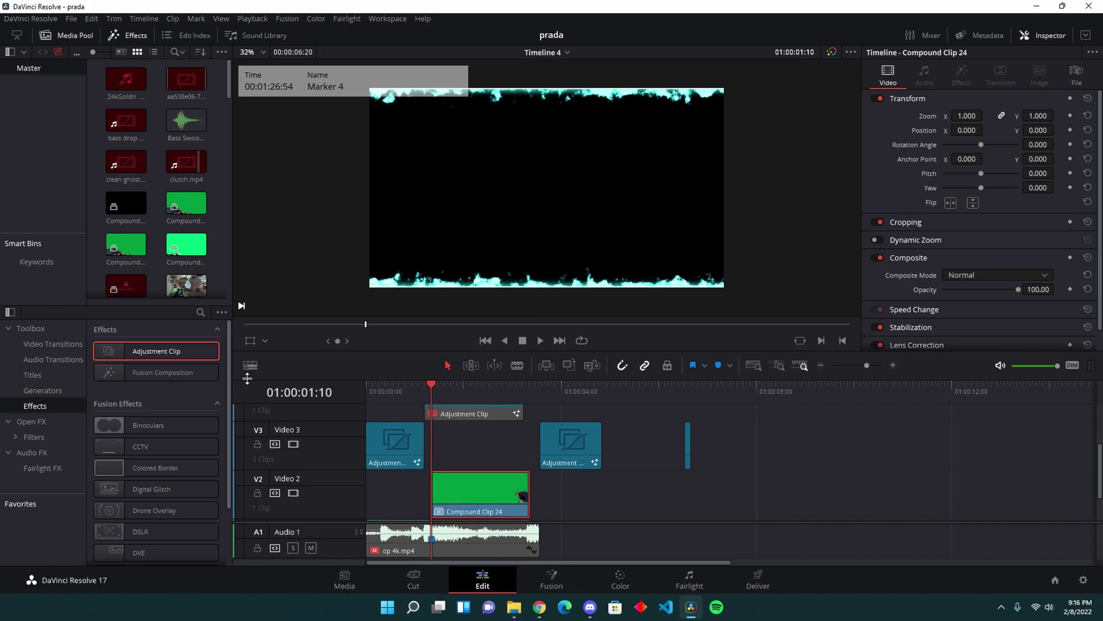
# - Add a Delta Keyer and sample black as its background and reference colours
pyautogui.click(551, 577)
pyautogui.hotkey('shift', 'space')
pyautogui.write('color')
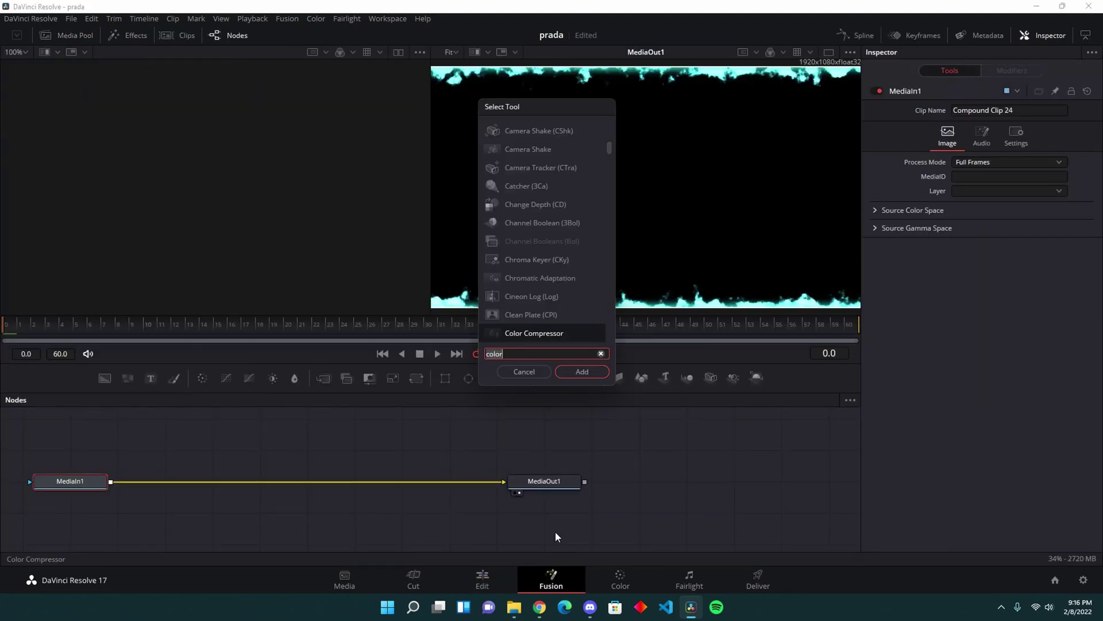
pyautogui.press('Escape')
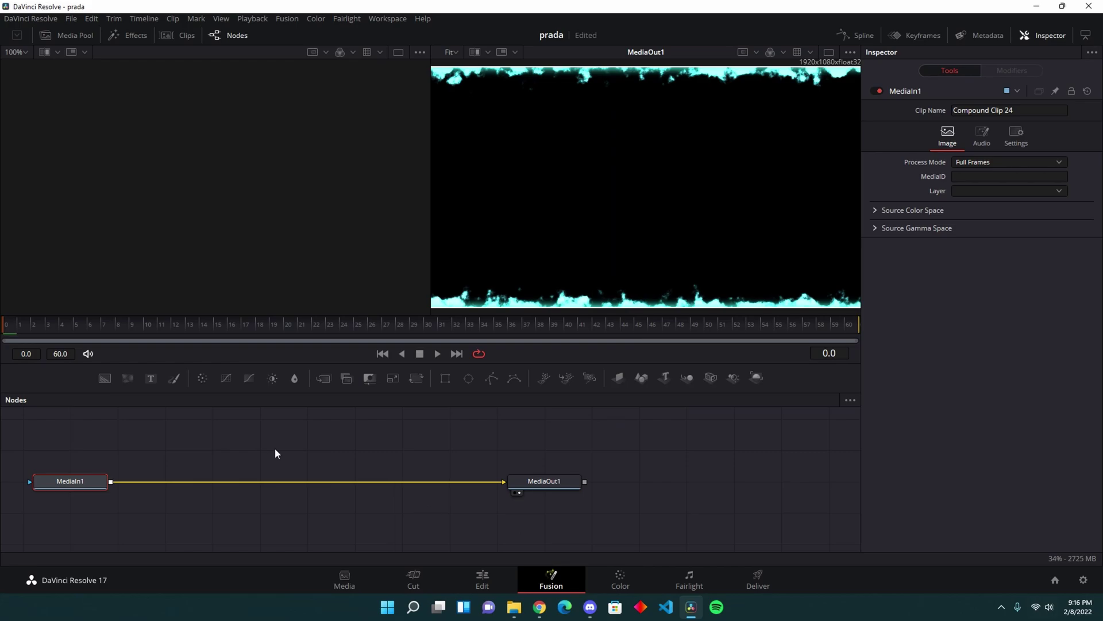
pyautogui.hotkey('shift', 'space')
pyautogui.write('celta')
pyautogui.press('Return')
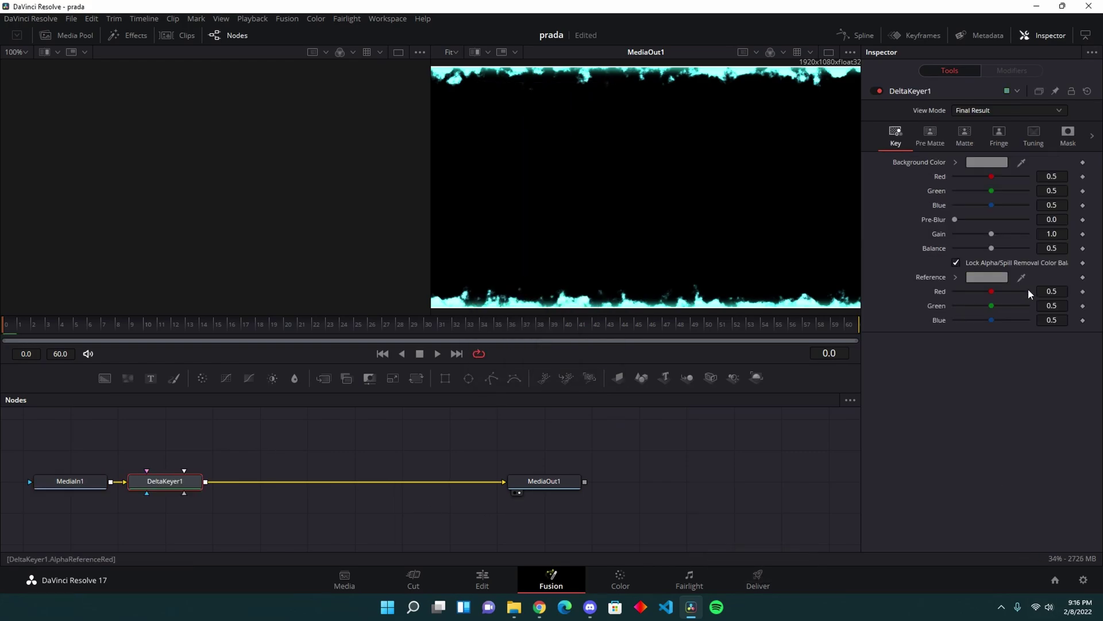
pyautogui.moveTo(1019, 162); pyautogui.dragTo(808, 182)
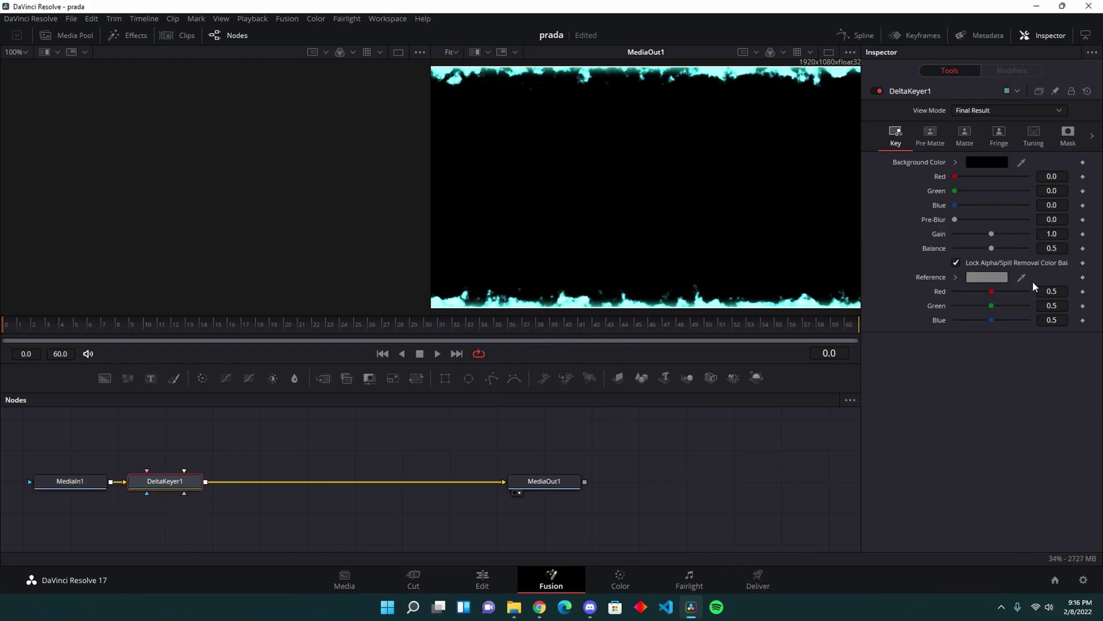
pyautogui.moveTo(1025, 277); pyautogui.dragTo(714, 164)
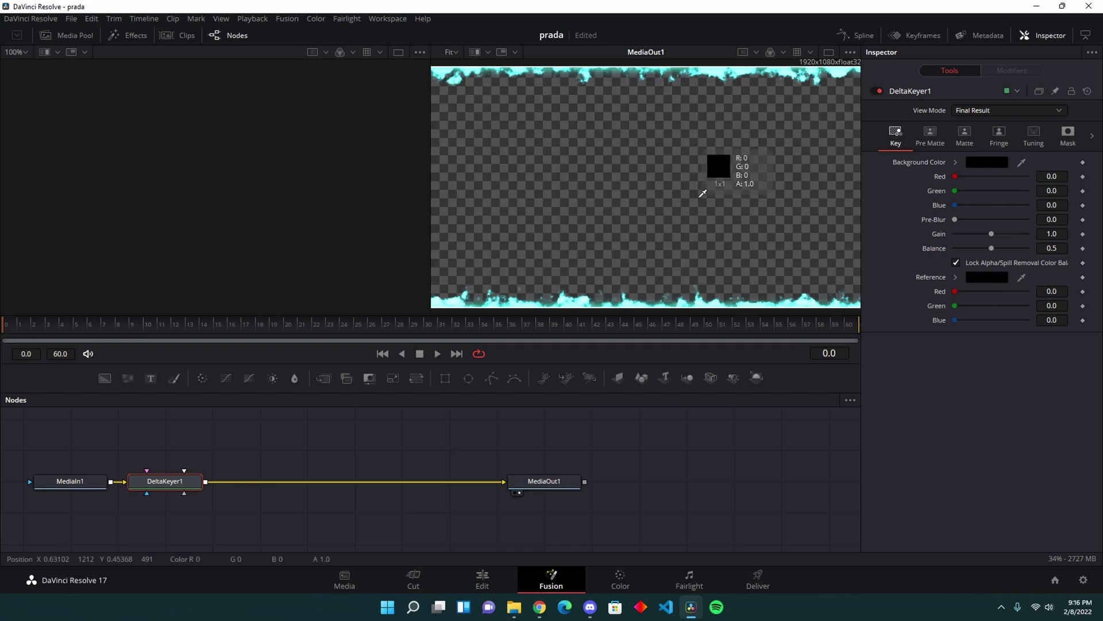
# - Preview the keyed outline on the timeline, then reopen the compound clip in Fusion
pyautogui.click(509, 594)
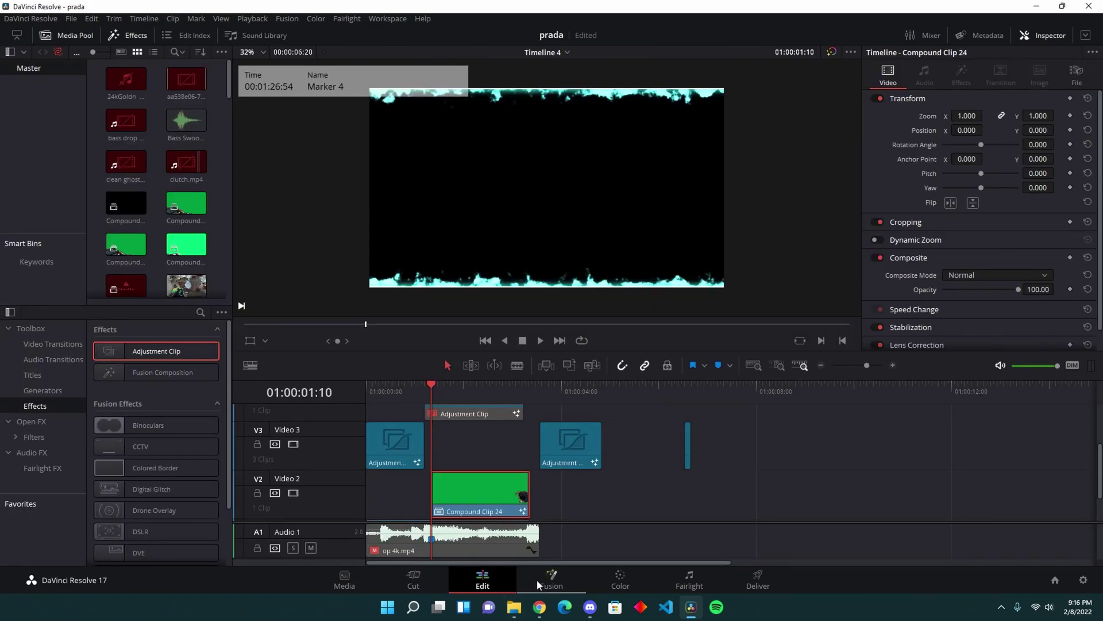
pyautogui.moveTo(446, 399); pyautogui.dragTo(479, 404)
pyautogui.click(483, 448)
pyautogui.click(435, 394)
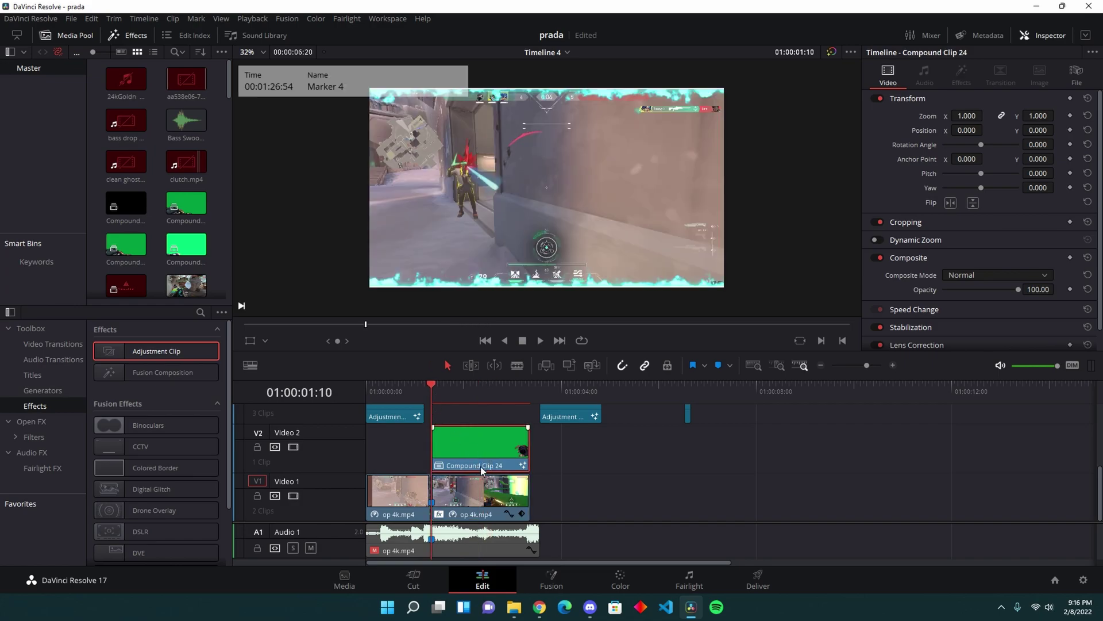
pyautogui.click(557, 570)
pyautogui.click(498, 586)
pyautogui.click(569, 589)
# - Add a Color Corrector after the keyer and shift the hue to -0.47
pyautogui.hotkey('shift', 'space')
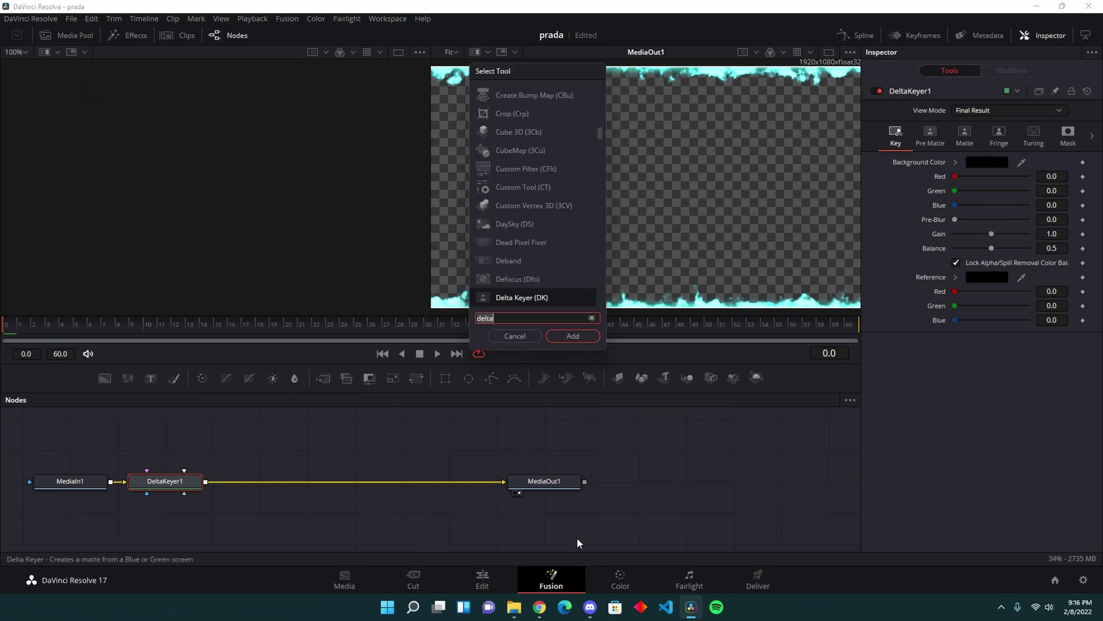
pyautogui.write('color')
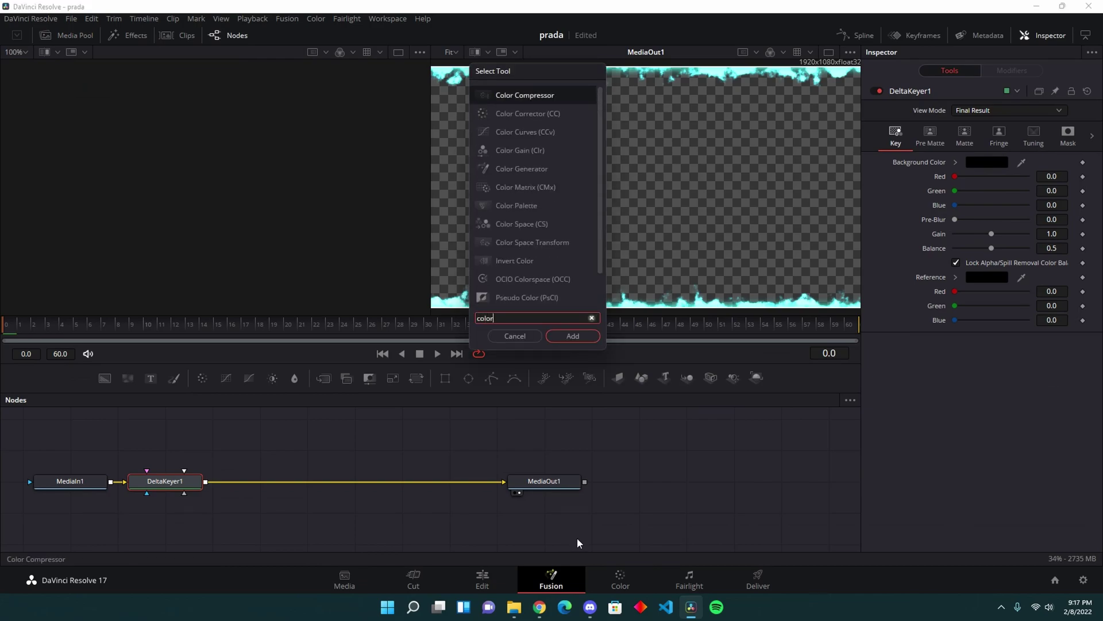
pyautogui.press('Down')
pyautogui.press('Return')
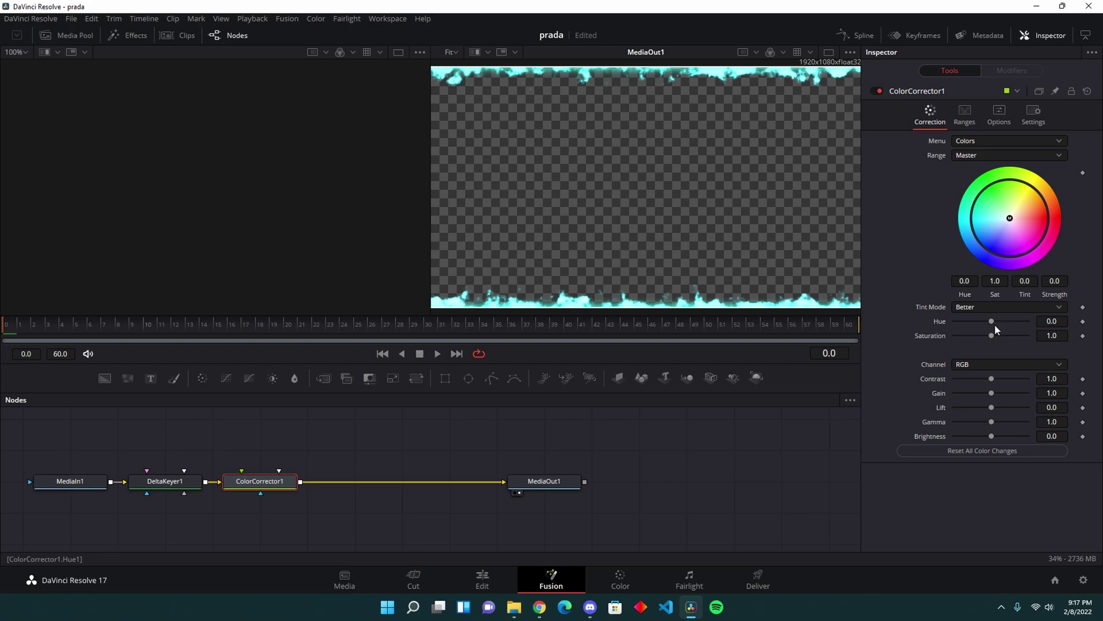
pyautogui.moveTo(991, 323); pyautogui.dragTo(974, 327)
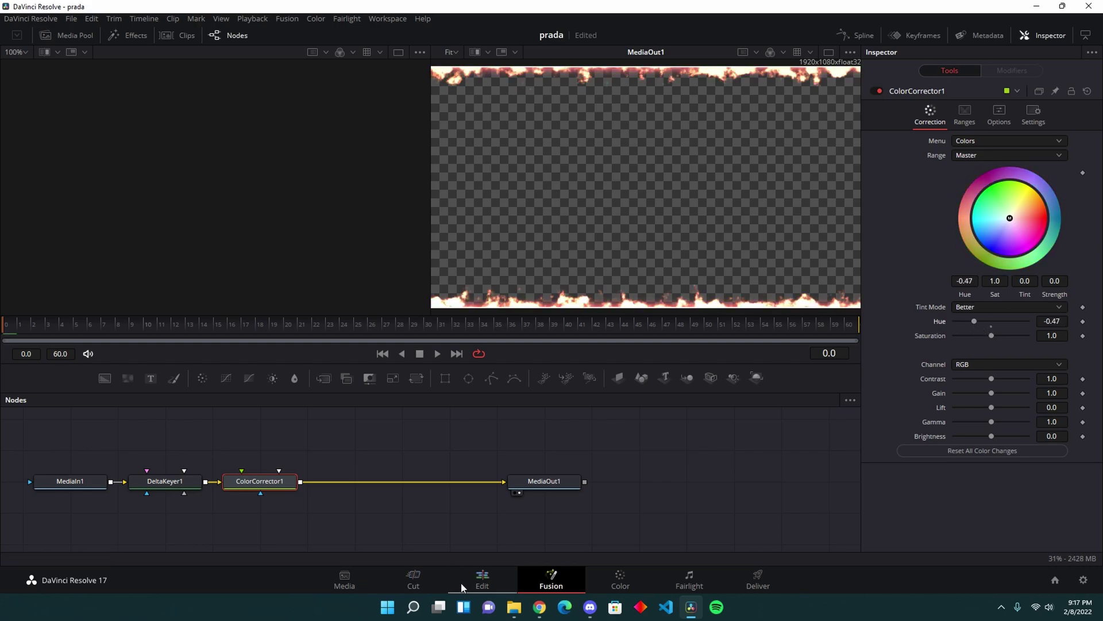
# - Back on the Edit page, play the kill shot to preview the orange outline
pyautogui.click(482, 580)
pyautogui.press('space')
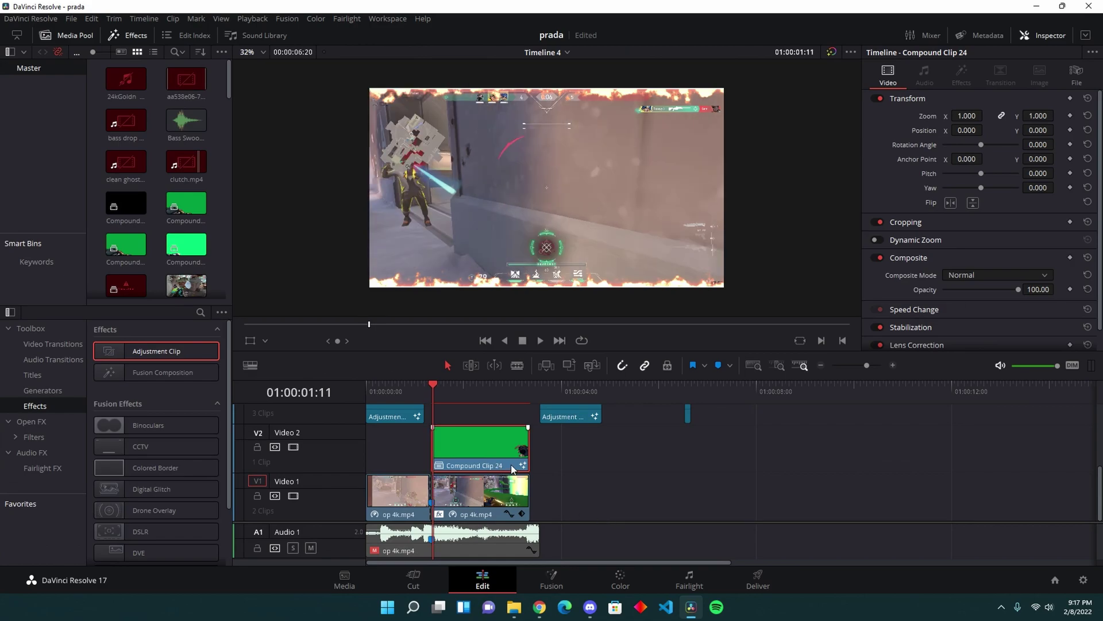
pyautogui.press('space')
pyautogui.press('Left')
pyautogui.press('Left')
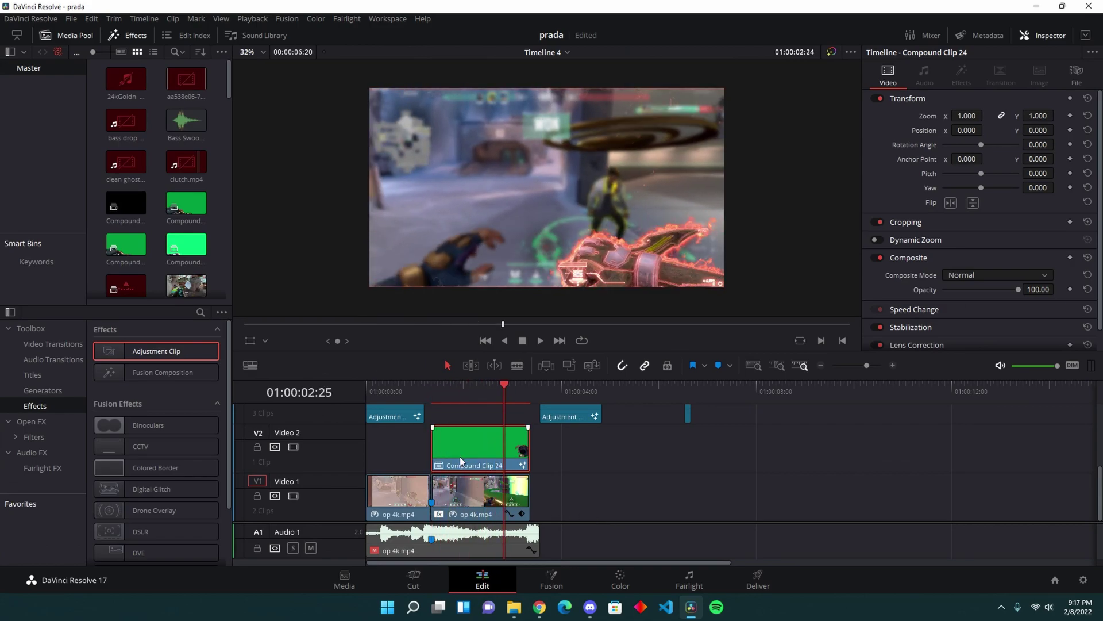
pyautogui.press('j')
pyautogui.press('Up')
pyautogui.scroll(2, 469, 455)
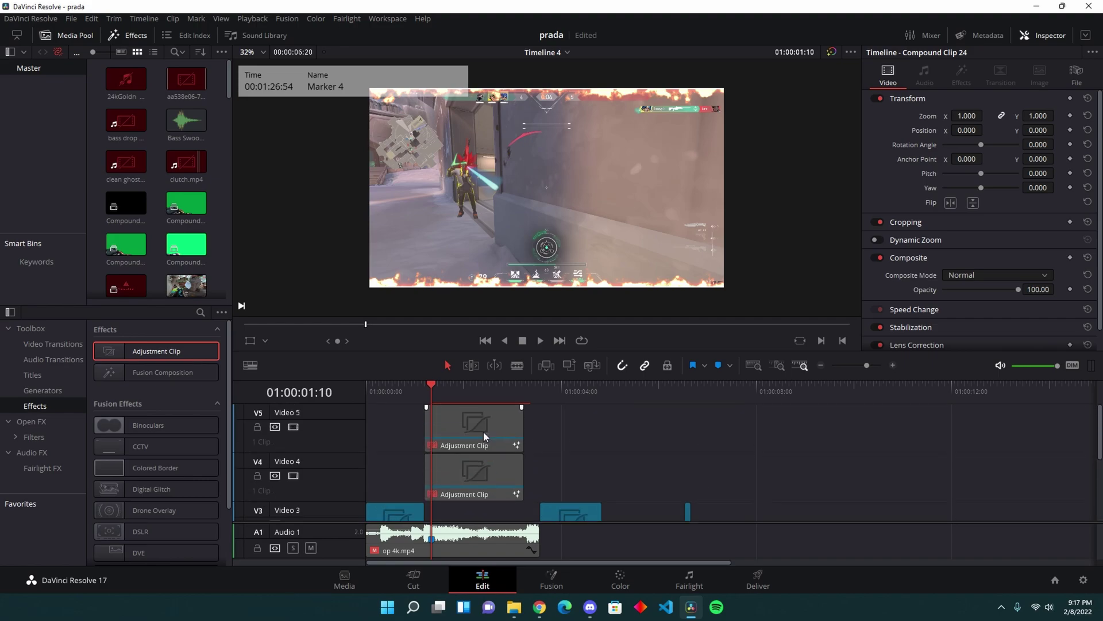
# - Disable the adjustment clip on Video 5 and step through frames to check the result
pyautogui.click(478, 430)
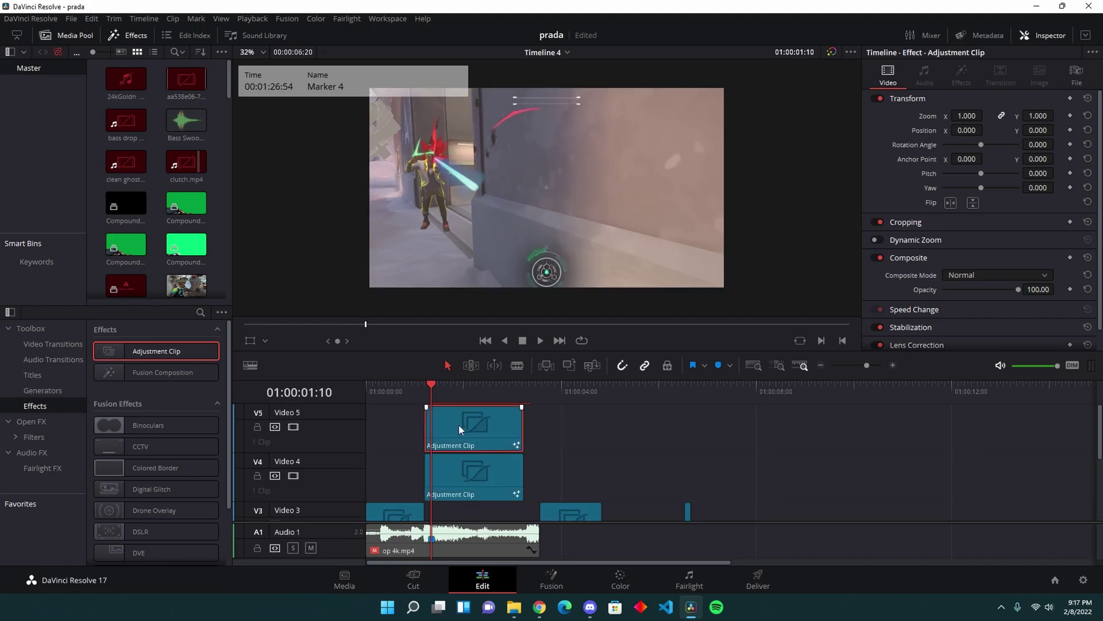
pyautogui.press('d')
pyautogui.click(423, 393)
pyautogui.press('Right')
pyautogui.press('Left')
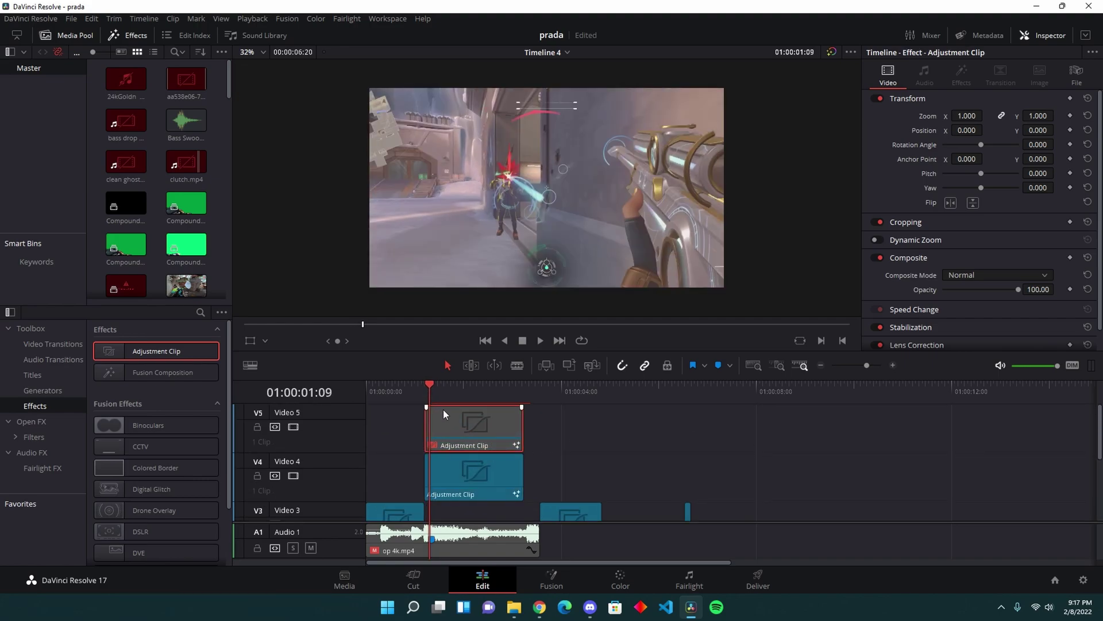
pyautogui.scroll(-2, 440, 401)
pyautogui.scroll(-2, 499, 466)
pyautogui.scroll(-5, 415, 507)
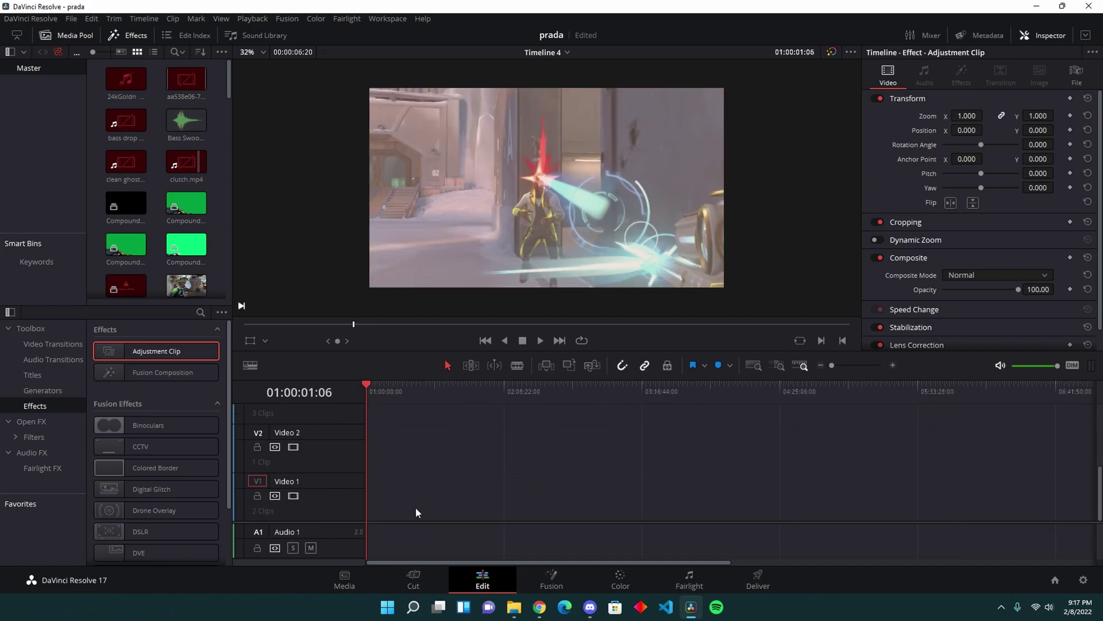
pyautogui.scroll(5, 465, 492)
pyautogui.scroll(1, 464, 493)
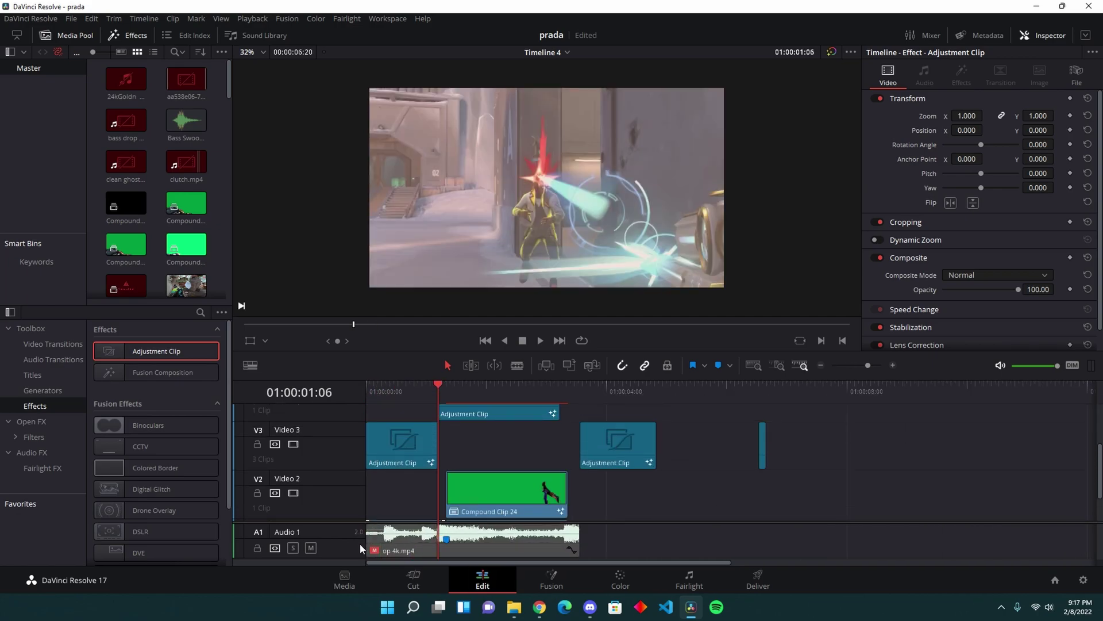
# - Add a stereo Audio 2 track and drop Bass Swoosh.mp3 onto it
pyautogui.rightClick(369, 410)
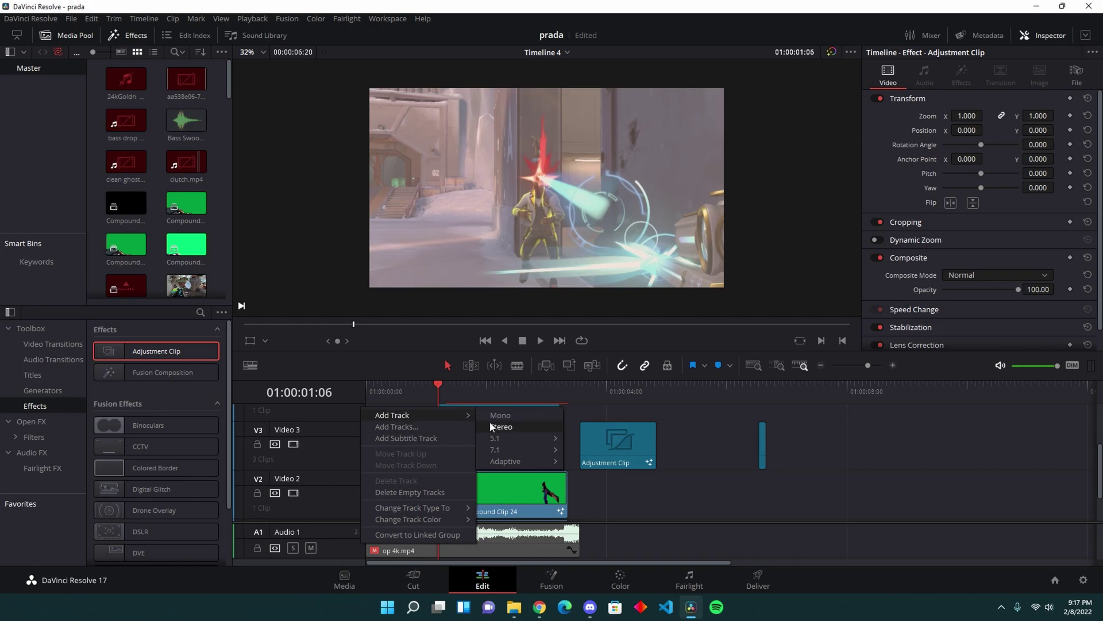
pyautogui.click(498, 425)
pyautogui.scroll(-1, 287, 514)
pyautogui.scroll(-1, 543, 443)
pyautogui.scroll(-1, 415, 534)
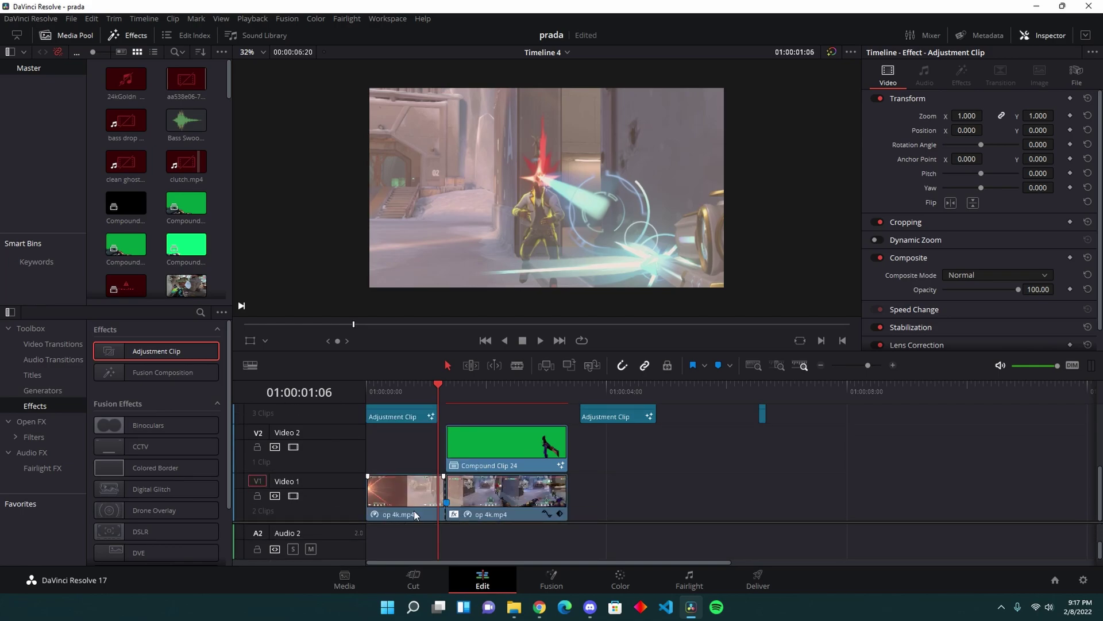
pyautogui.scroll(-5, 208, 211)
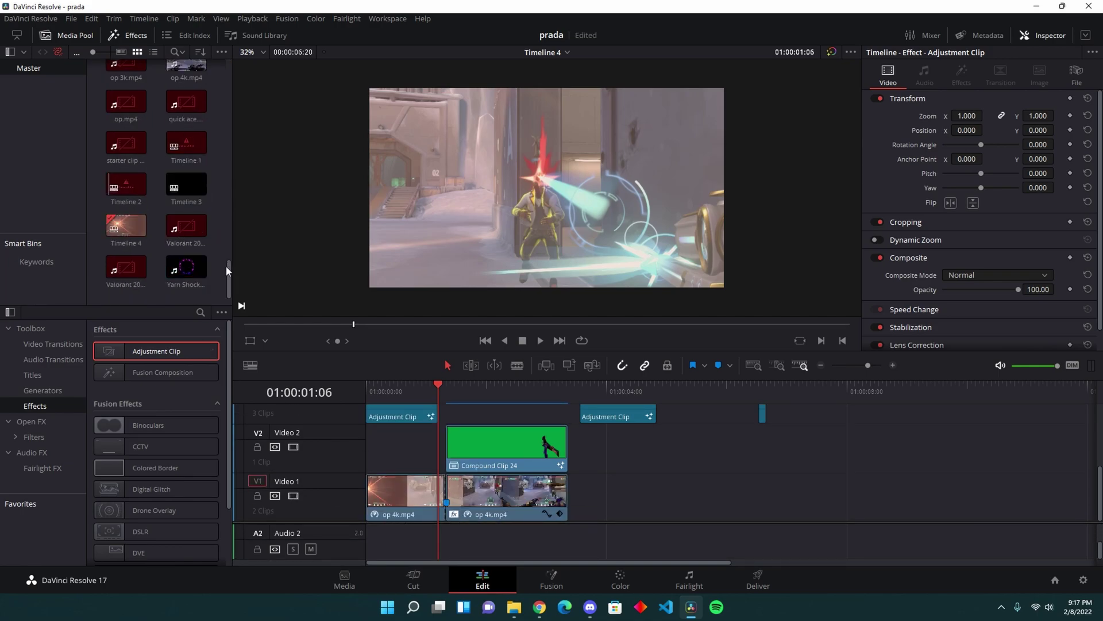
pyautogui.moveTo(228, 259); pyautogui.dragTo(232, 63)
pyautogui.moveTo(178, 111); pyautogui.dragTo(427, 555)
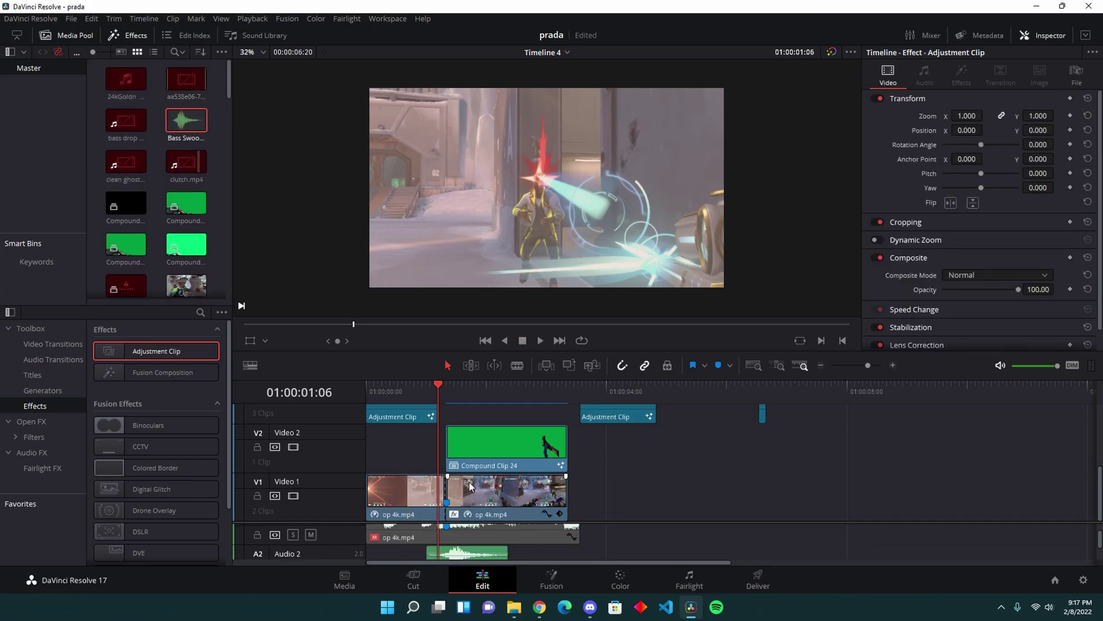
pyautogui.scroll(3, 471, 507)
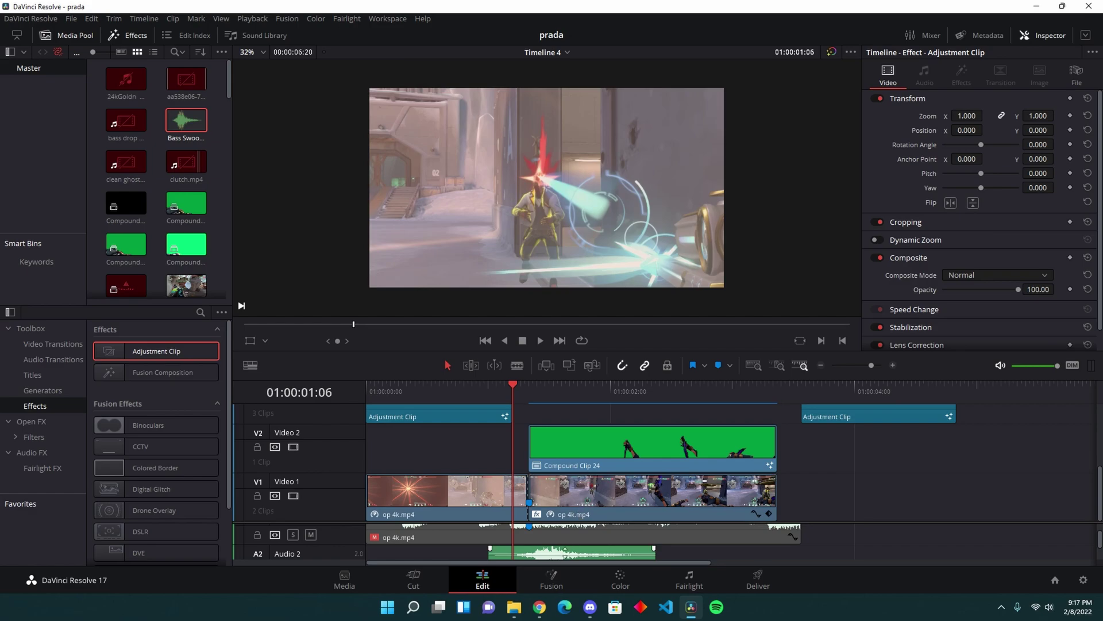
# - Nudge the swoosh slightly earlier and play from before the kill to hear it
pyautogui.moveTo(583, 550); pyautogui.dragTo(558, 554)
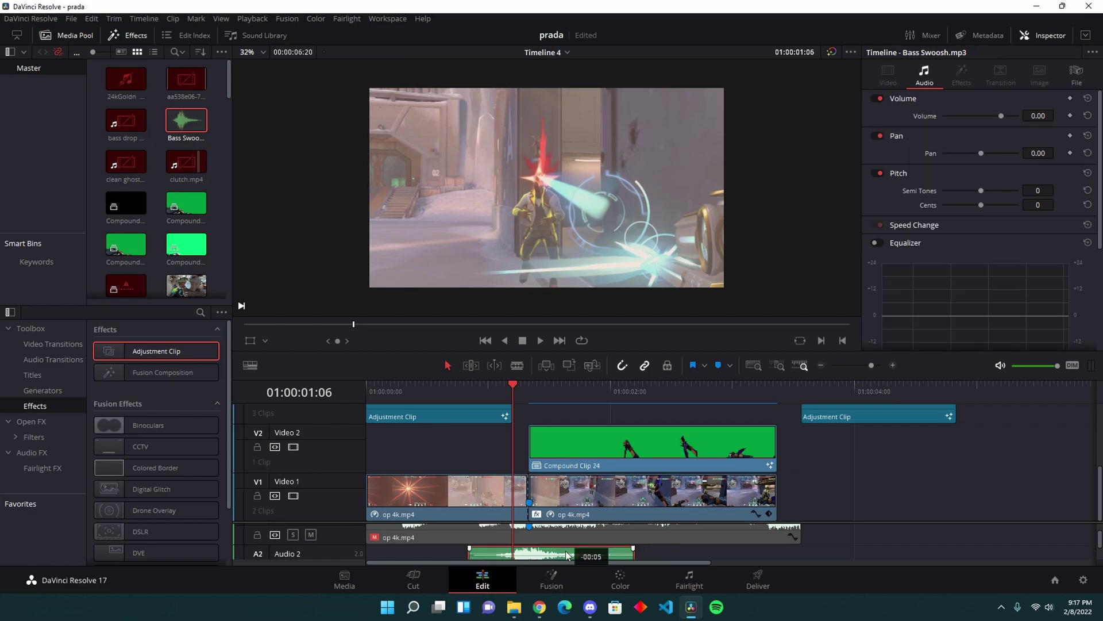
pyautogui.click(440, 390)
pyautogui.press('space')
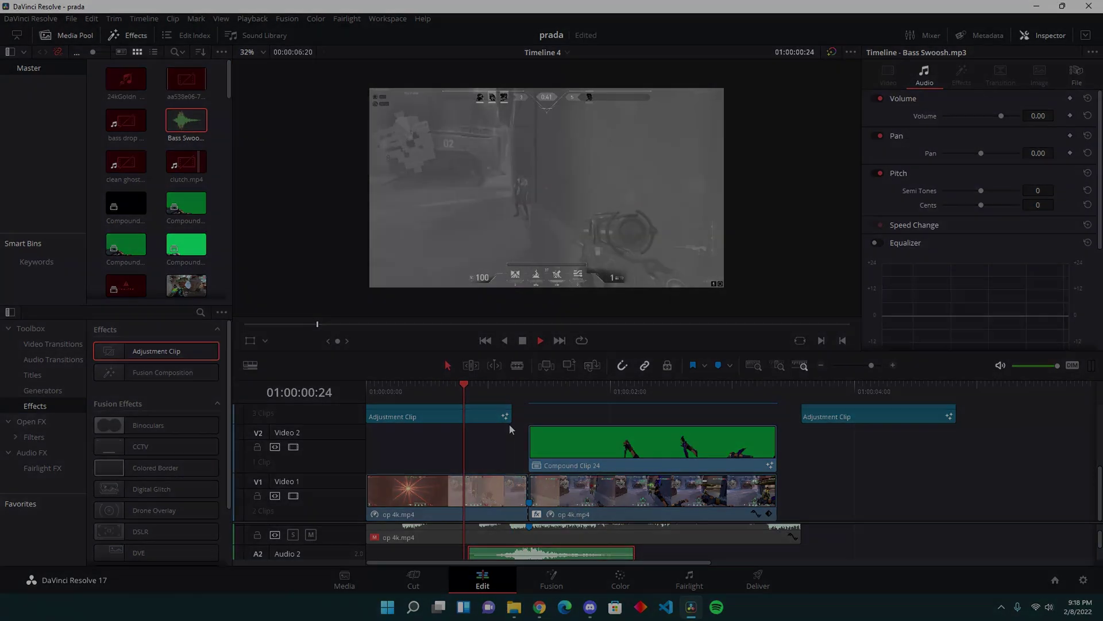